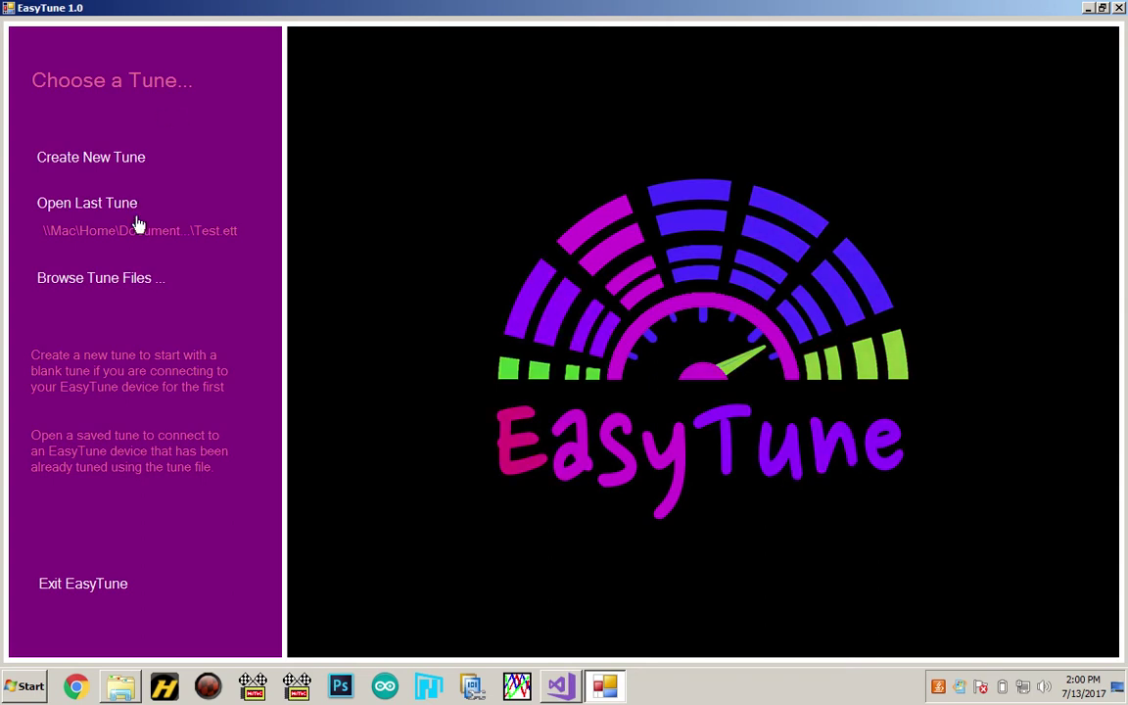
Choose Create New Tune on the Choose a Tune screen to start a blank, untitled tune.
left_click(137, 163)
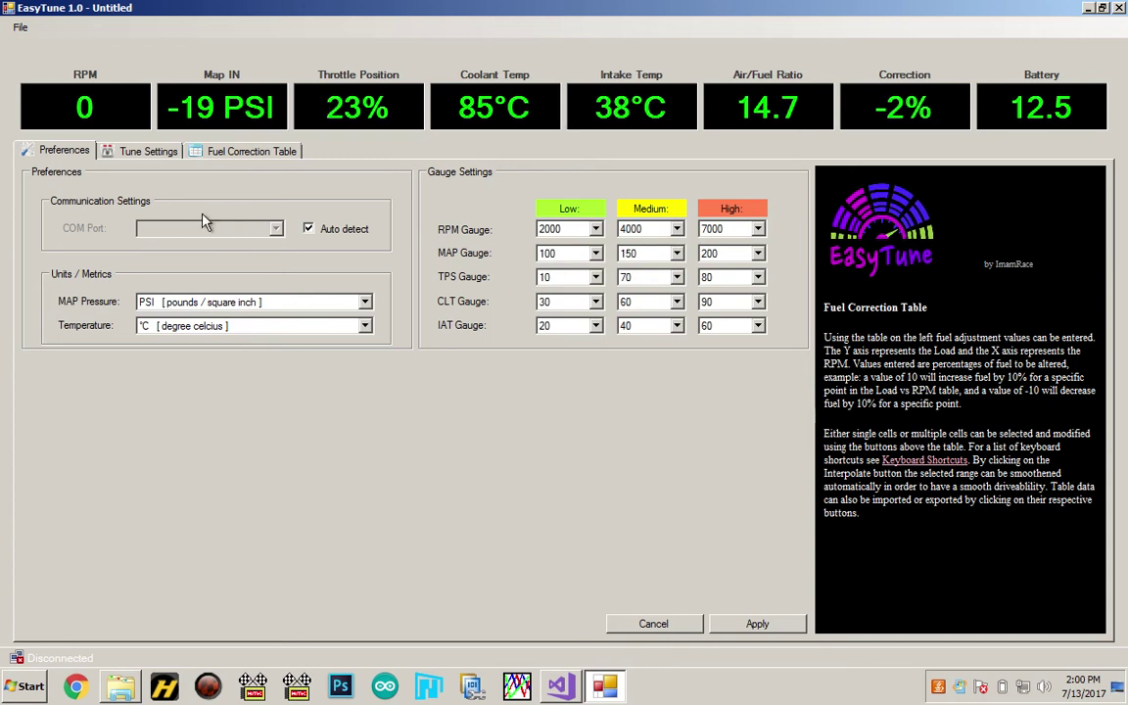
Confirm PSI as the MAP pressure unit, then go to the Tune Settings page.
left_click(262, 303)
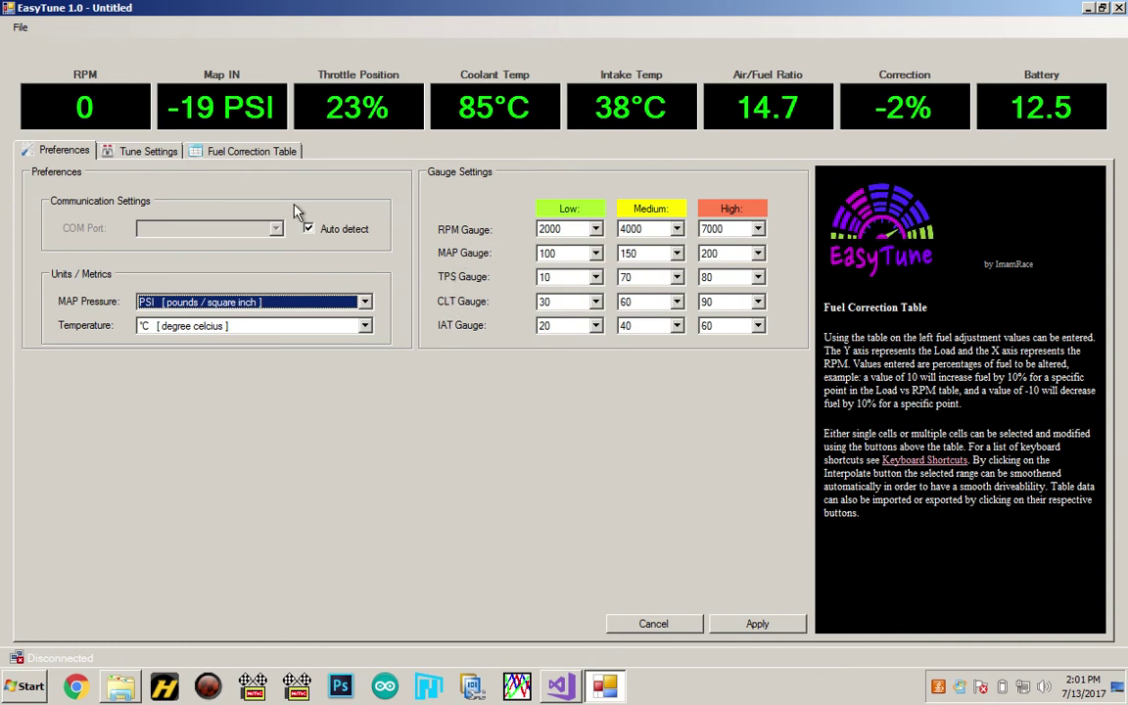
left_click(149, 154)
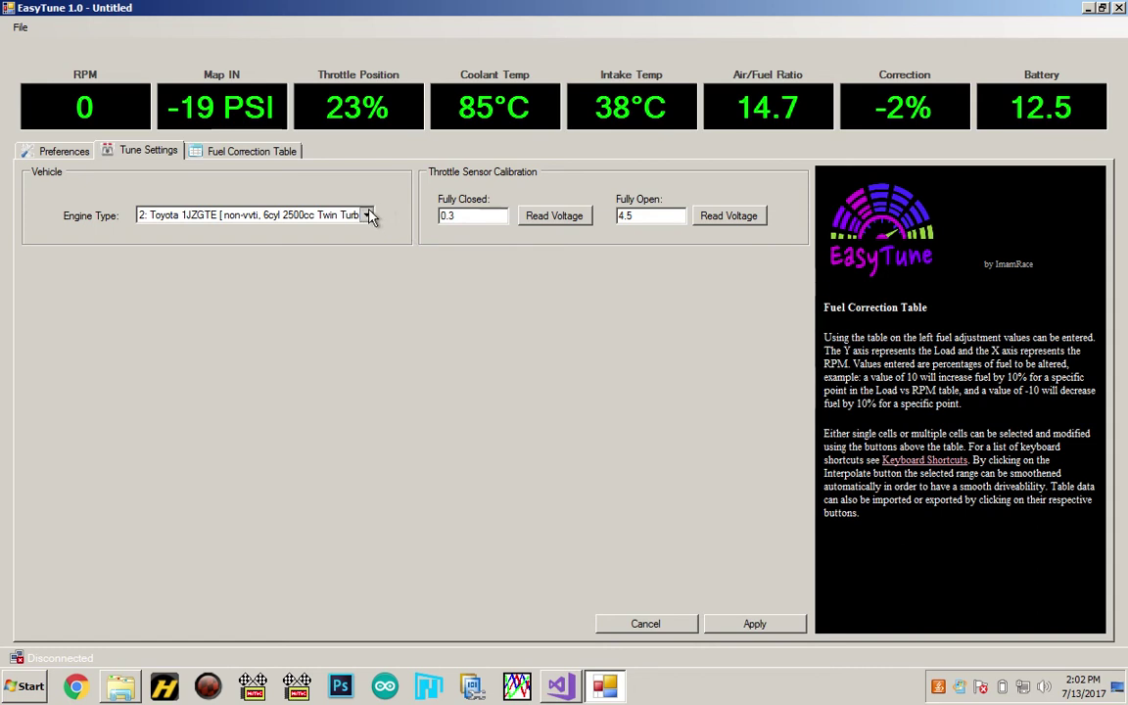
left_click(366, 215)
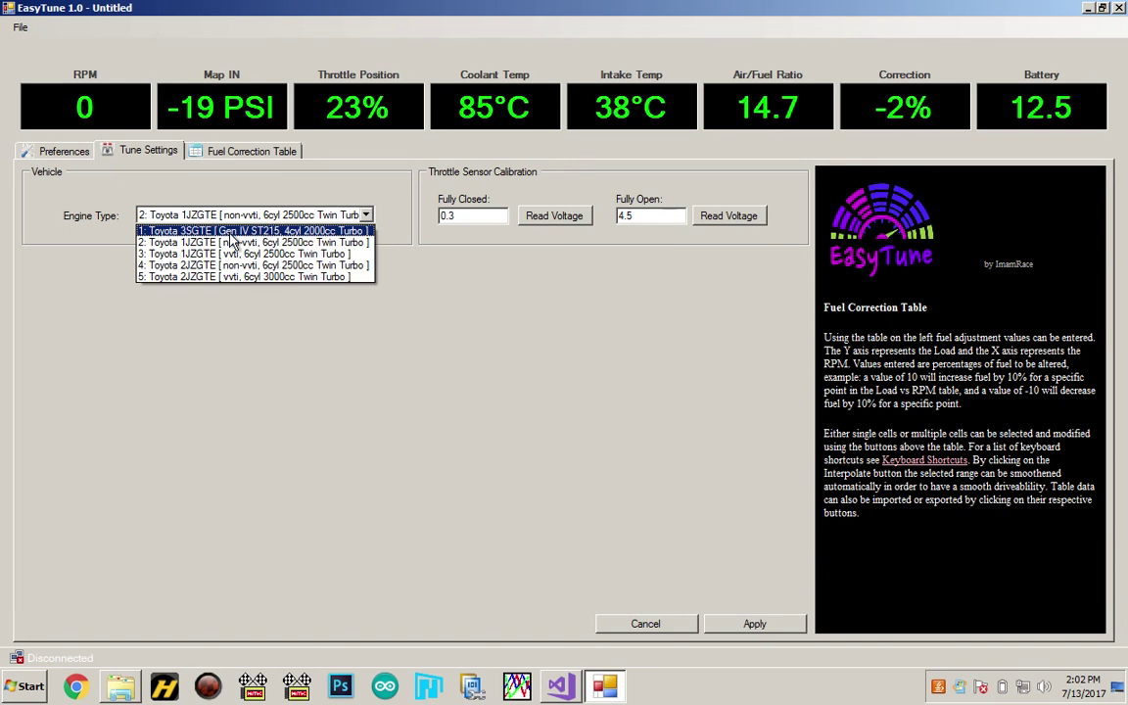
left_click(428, 340)
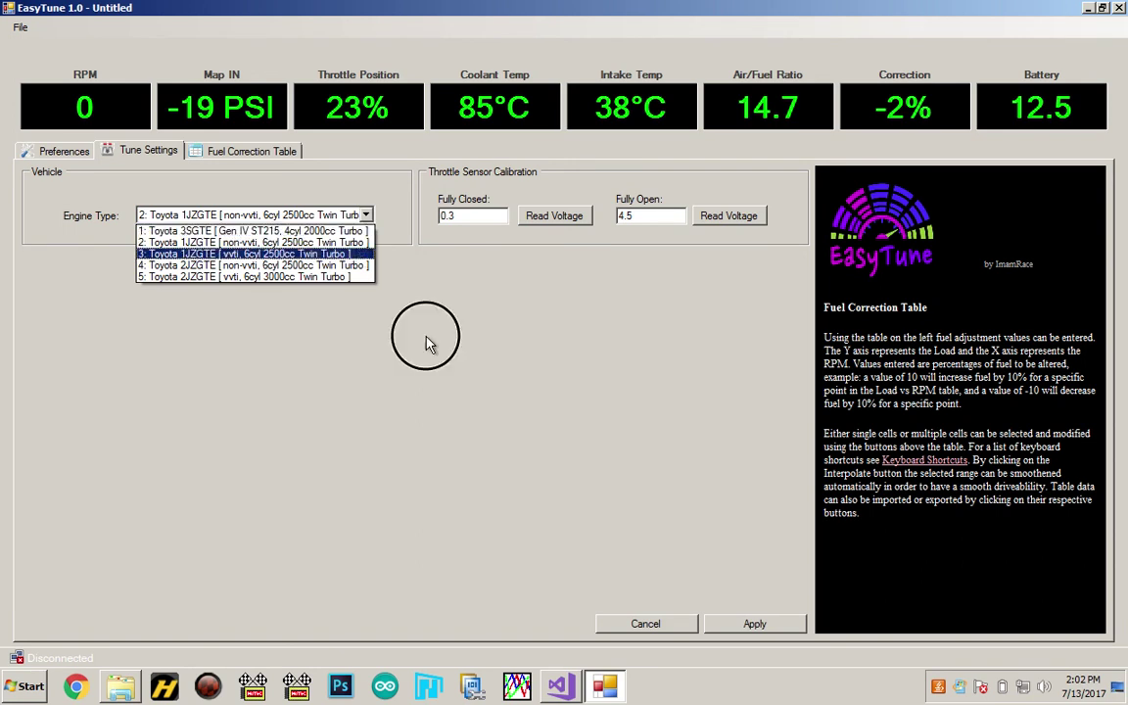
left_click(470, 215)
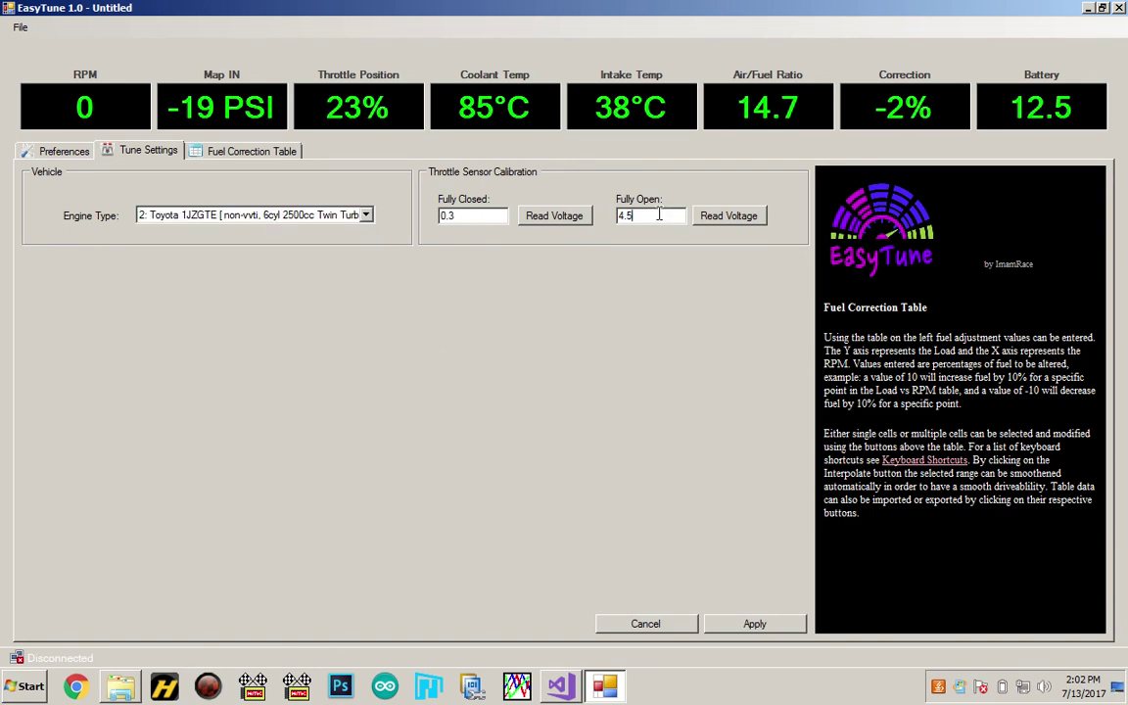
left_click(668, 210)
double_click(476, 215)
left_click(726, 216)
left_click(282, 155)
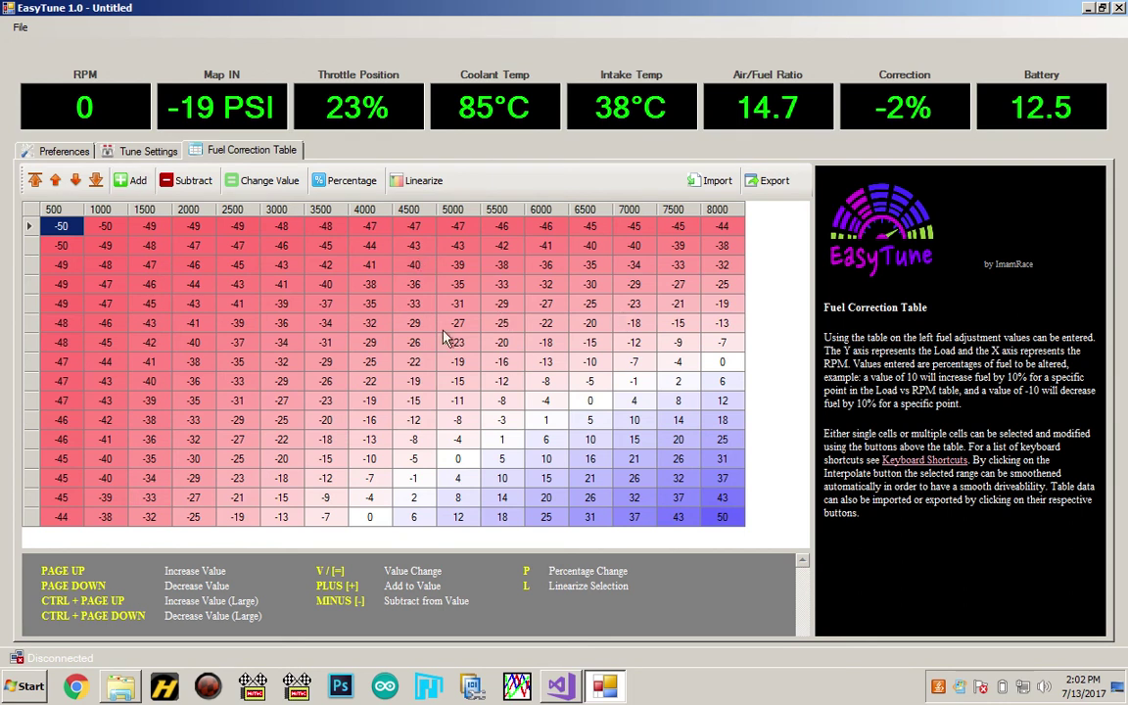
Select the entire fuel correction table and set every cell to 0.
key("shift+Right")
key("shift+Right")
key("shift+Right")
key("shift+Right")
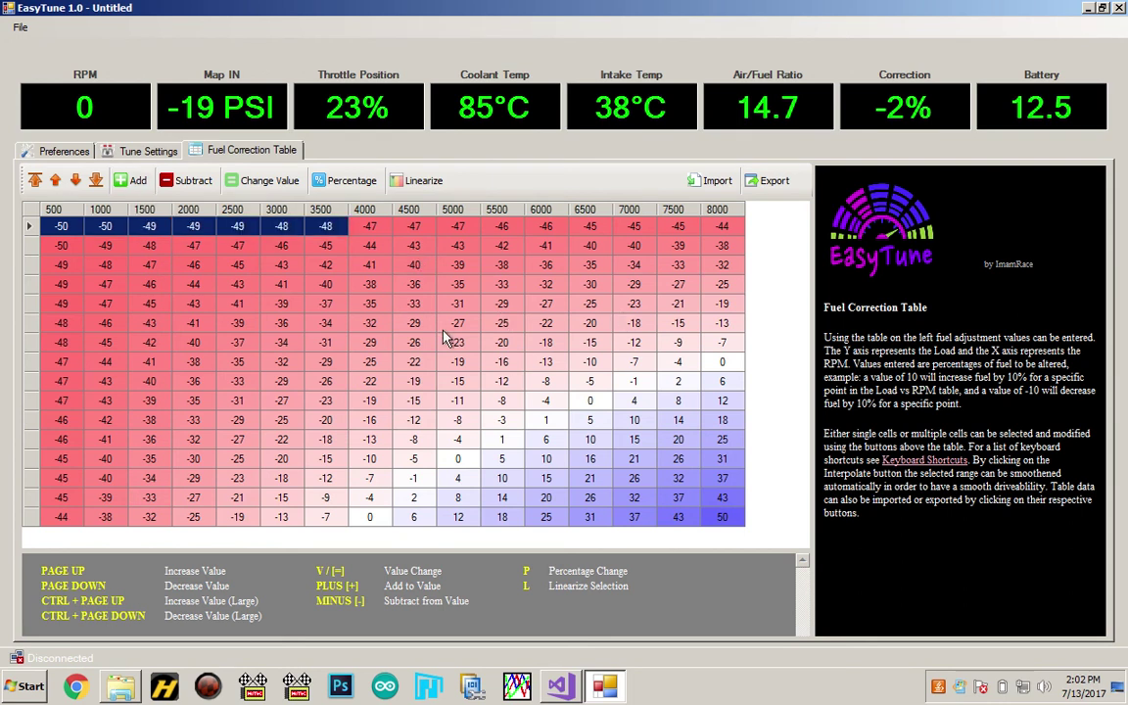
key("shift+Right")
key("shift+Right")
key("shift+Right")
key("shift+Right")
key("shift+Right")
key("shift+Right")
key("shift+Down")
key("shift+Down")
key("shift+Down")
key("shift+Down")
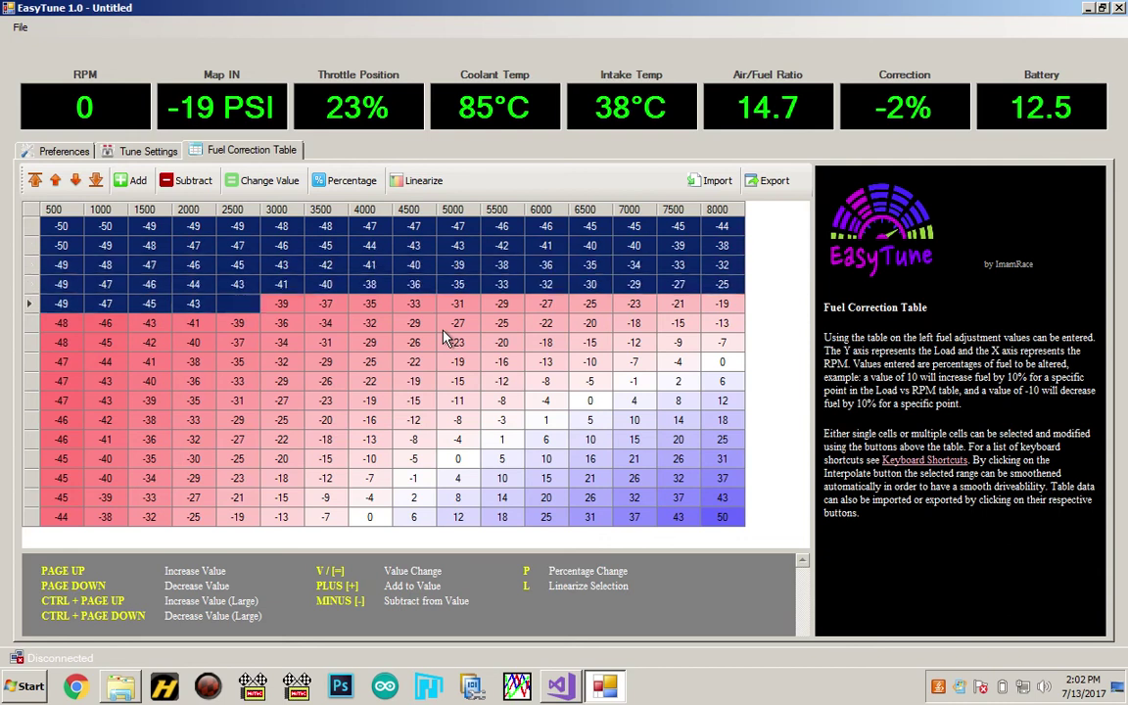
key("shift+Down")
key("shift+Down")
key("shift+Down")
key("shift+Down")
key("shift+Down")
key("shift+Down")
key("shift+Down")
key("shift+Down")
key("shift+Down")
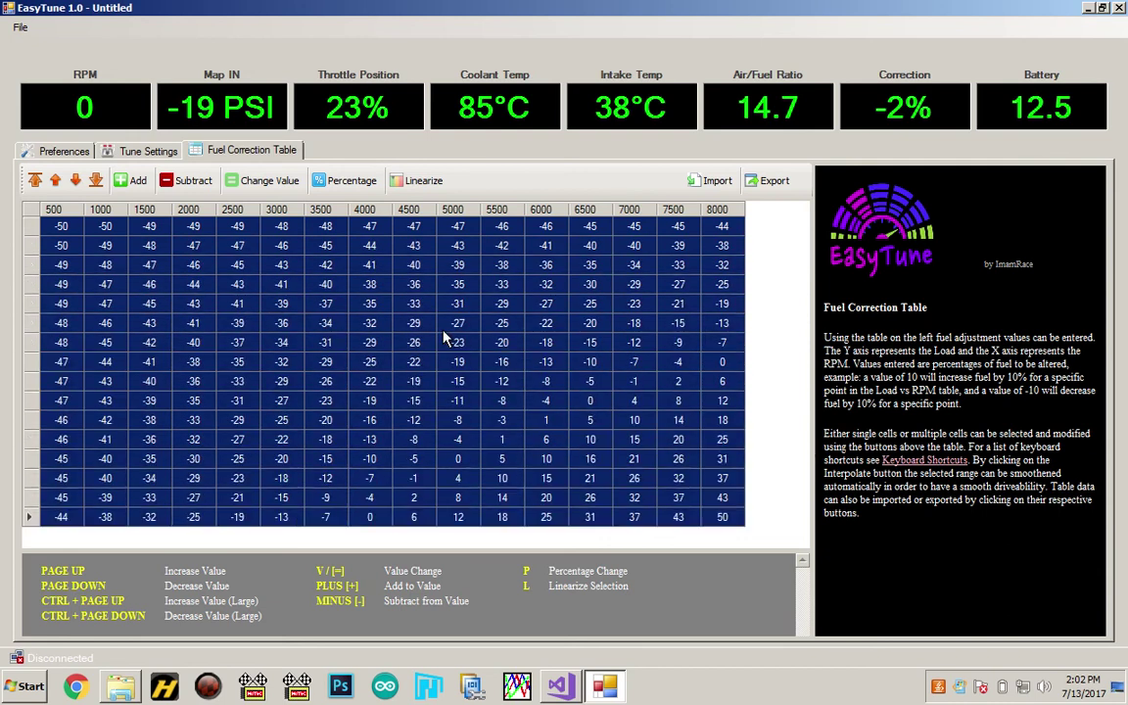
key("v")
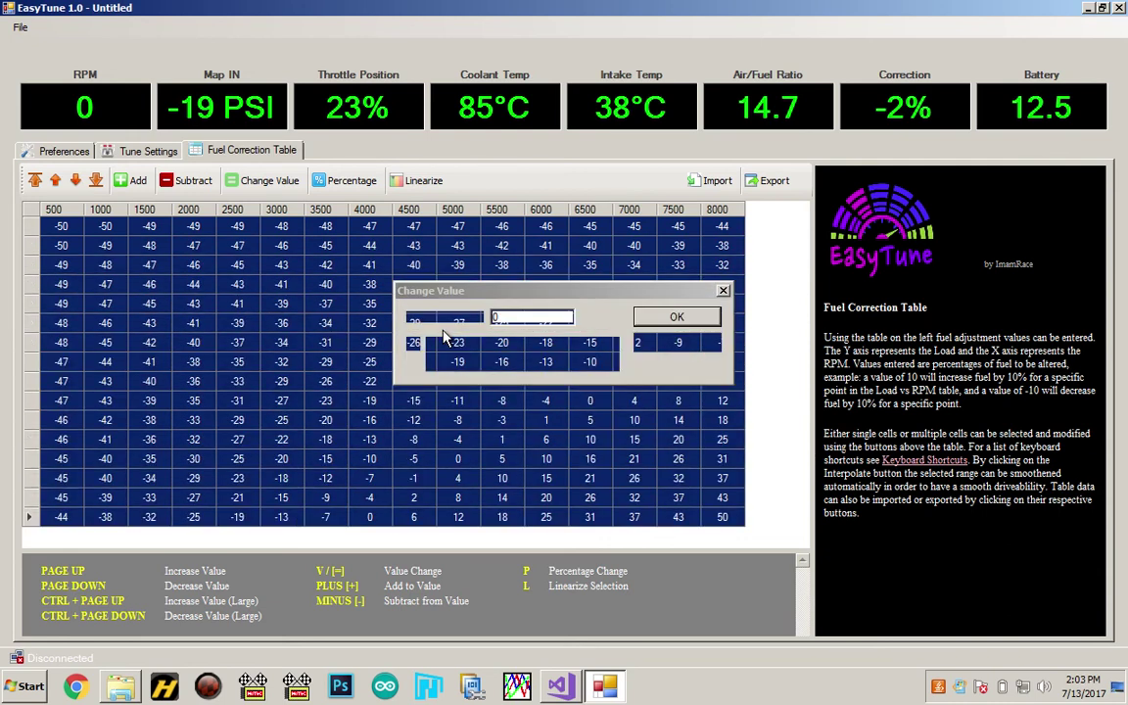
key("Return")
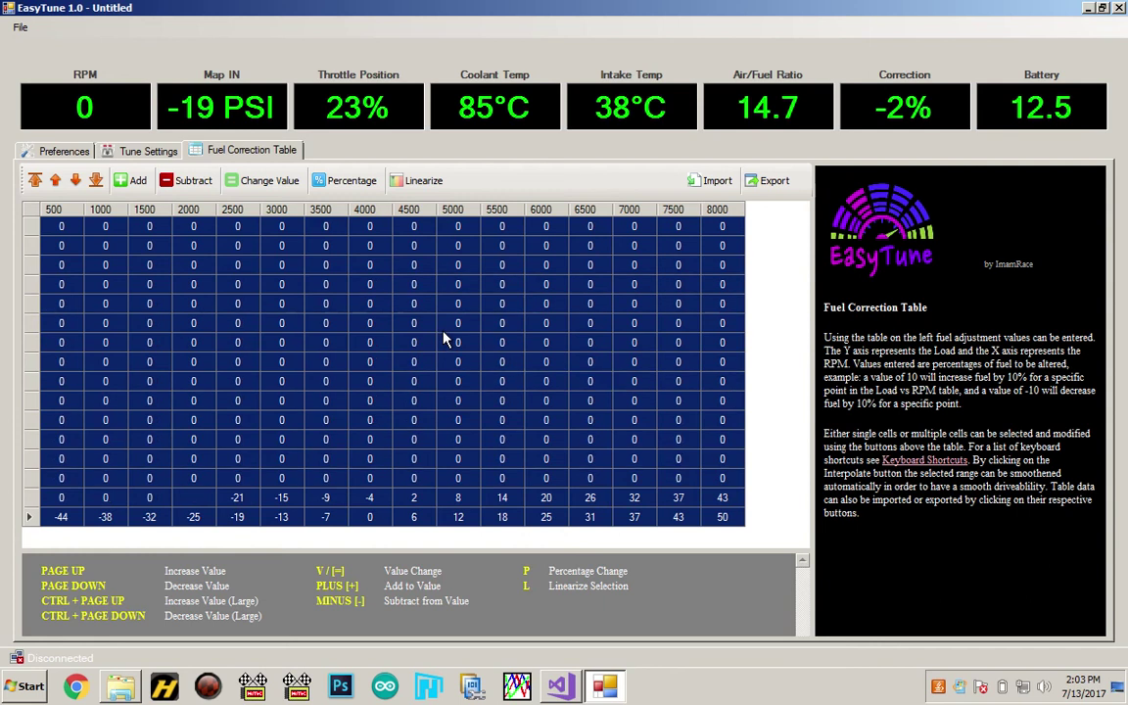
left_click(425, 388)
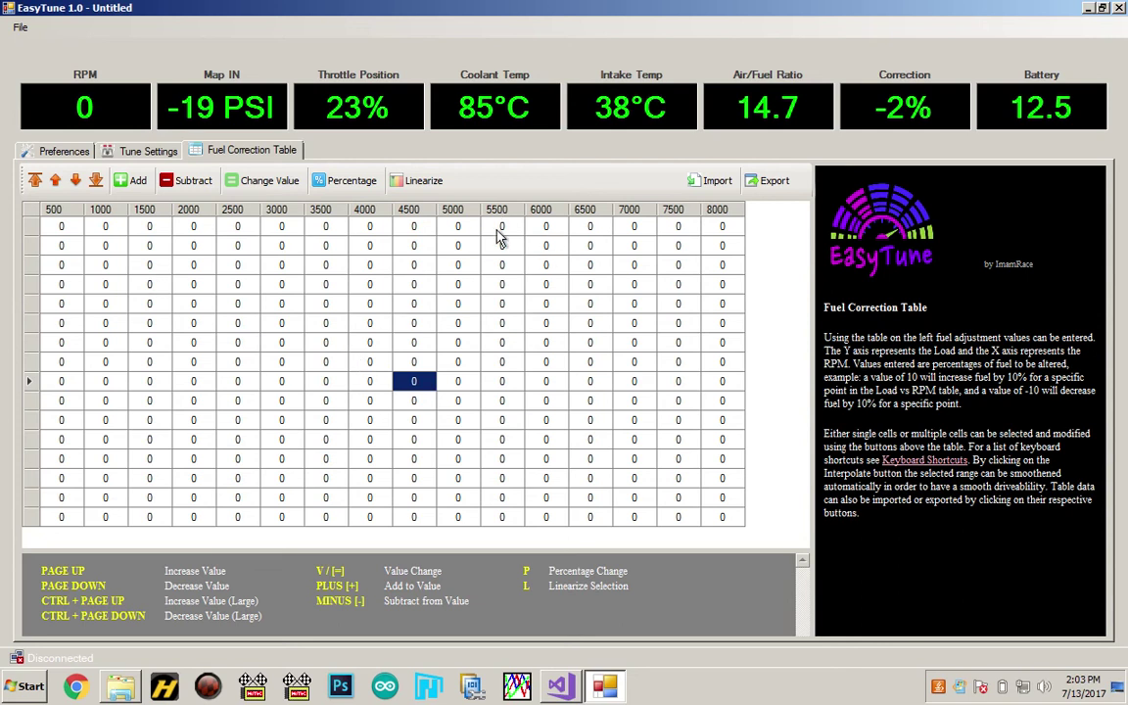
left_click_drag(500, 227, 678, 323)
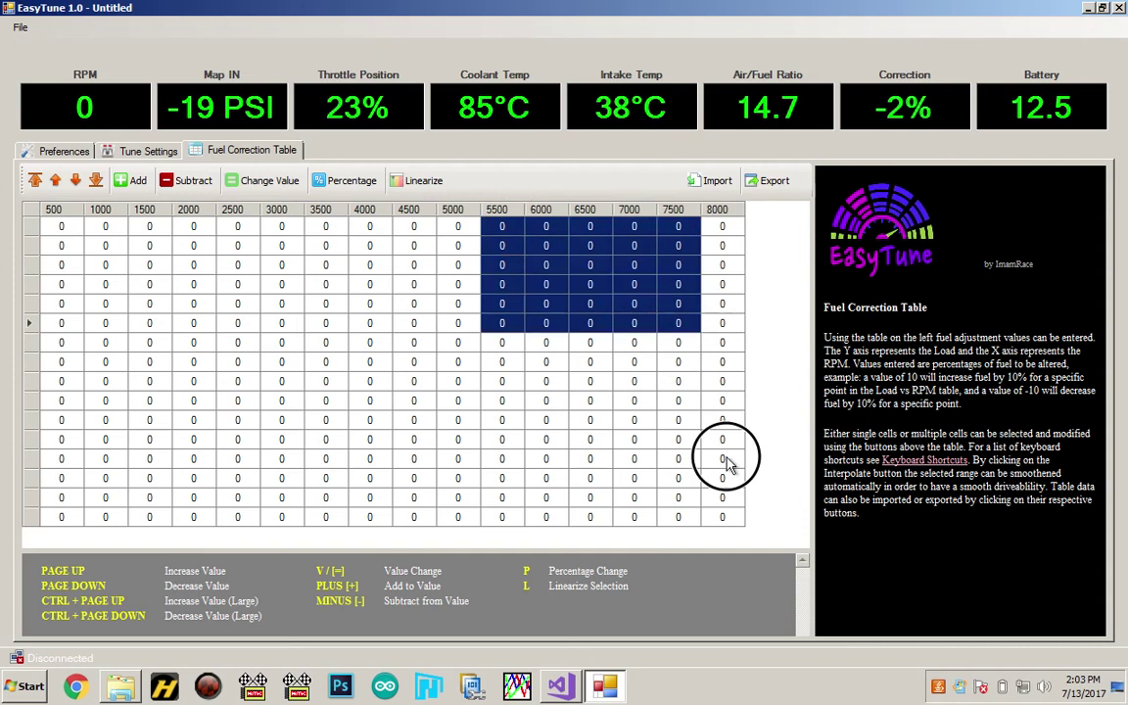
Subtract 5 from the 5500–8000 RPM columns across all rows.
left_click_drag(727, 464, 733, 537)
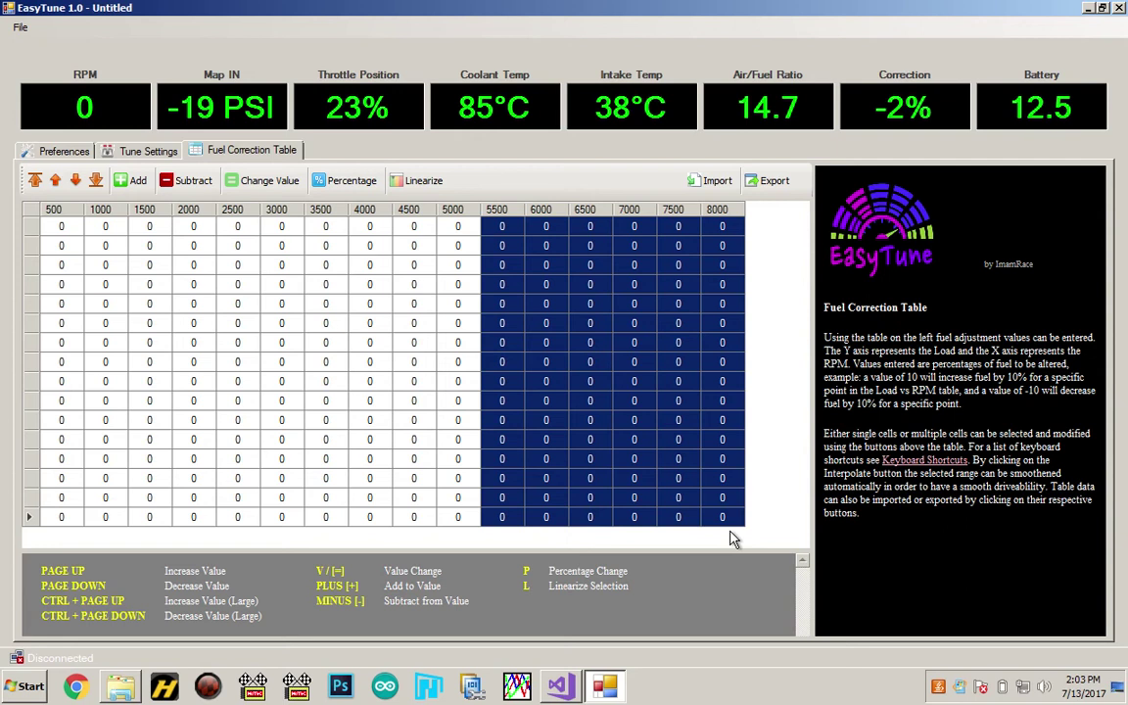
key("minus")
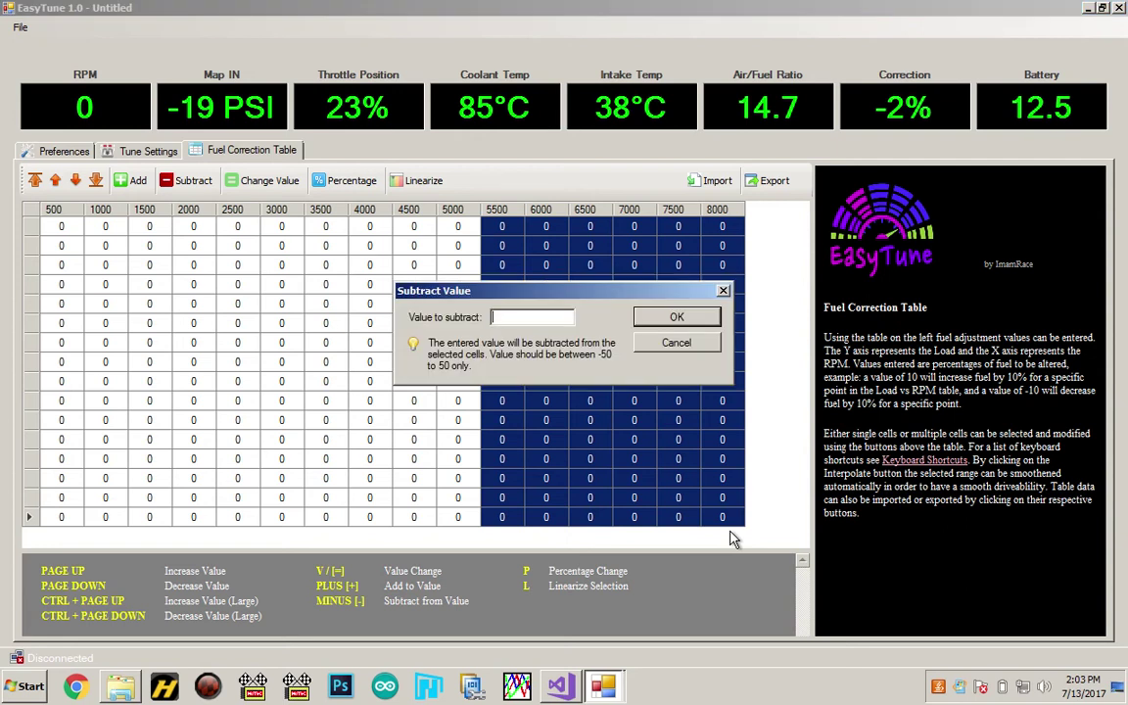
type("5")
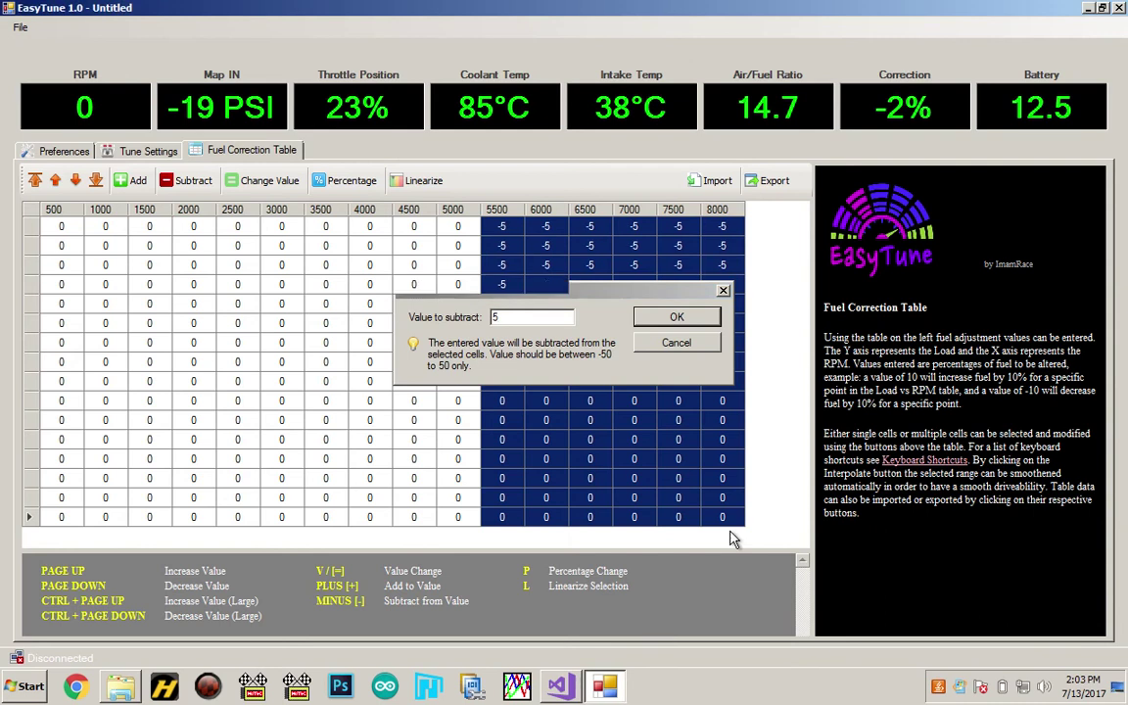
key("Return")
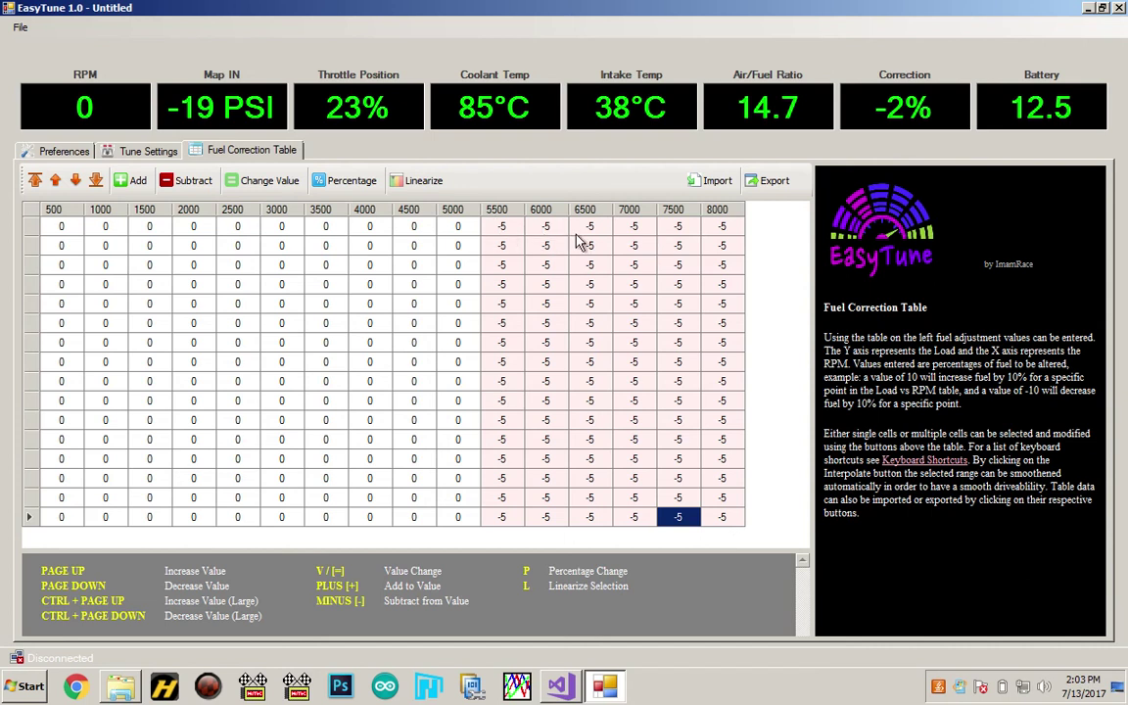
left_click_drag(590, 229, 722, 519)
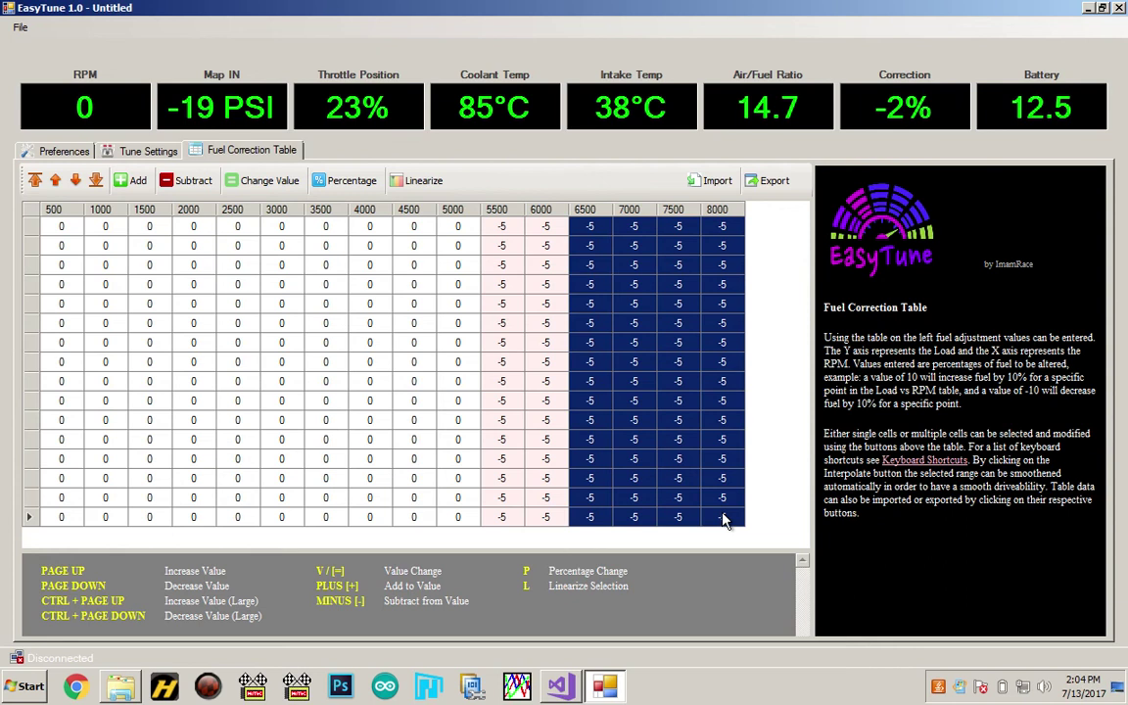
Subtract 10 from 6500–8000, then another 10 from 7000–8000, giving -15 and -25.
key("minus")
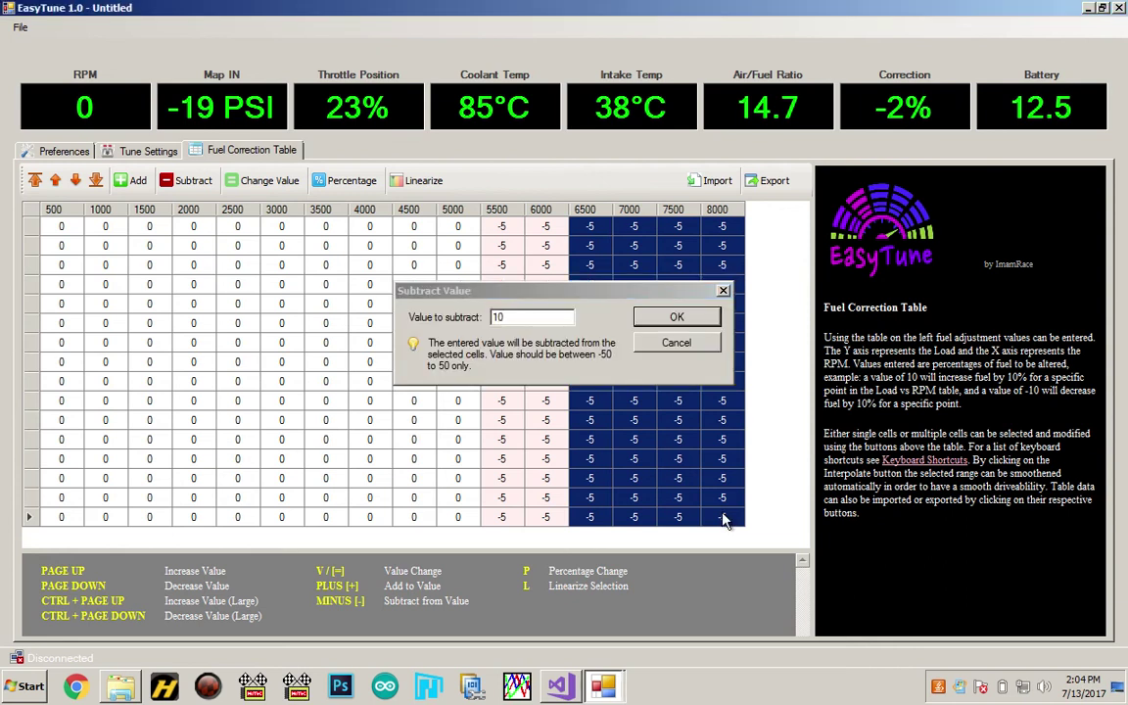
left_click(674, 317)
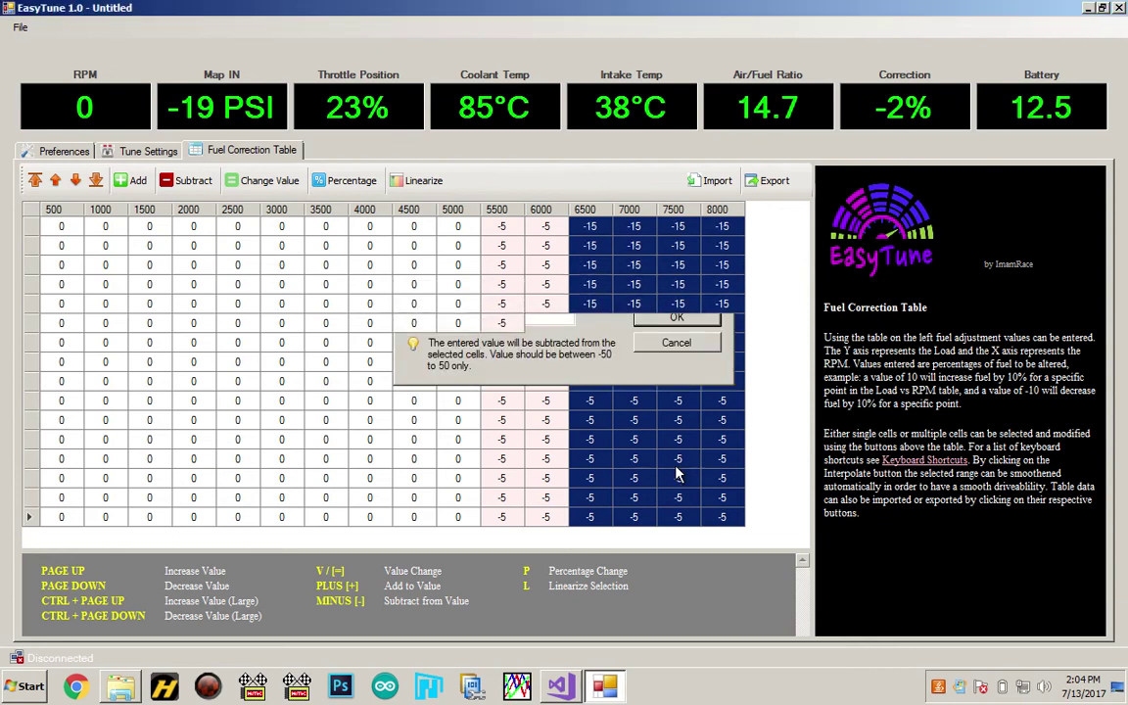
left_click(638, 238)
left_click_drag(638, 231, 732, 517)
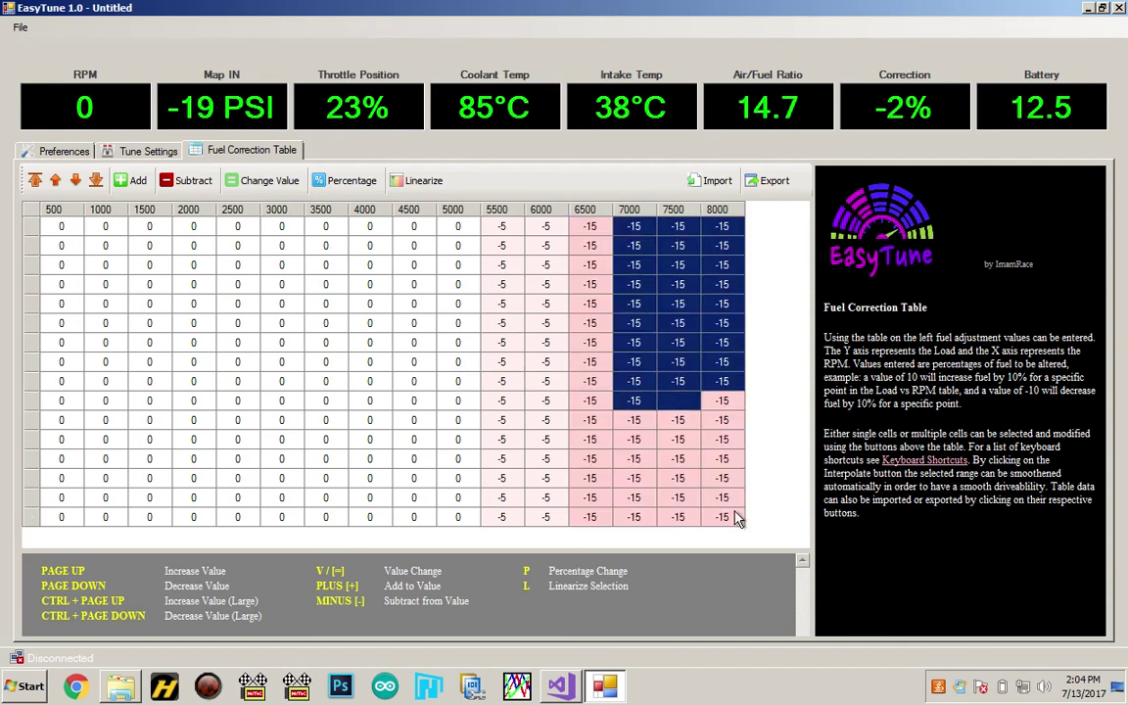
key("minus")
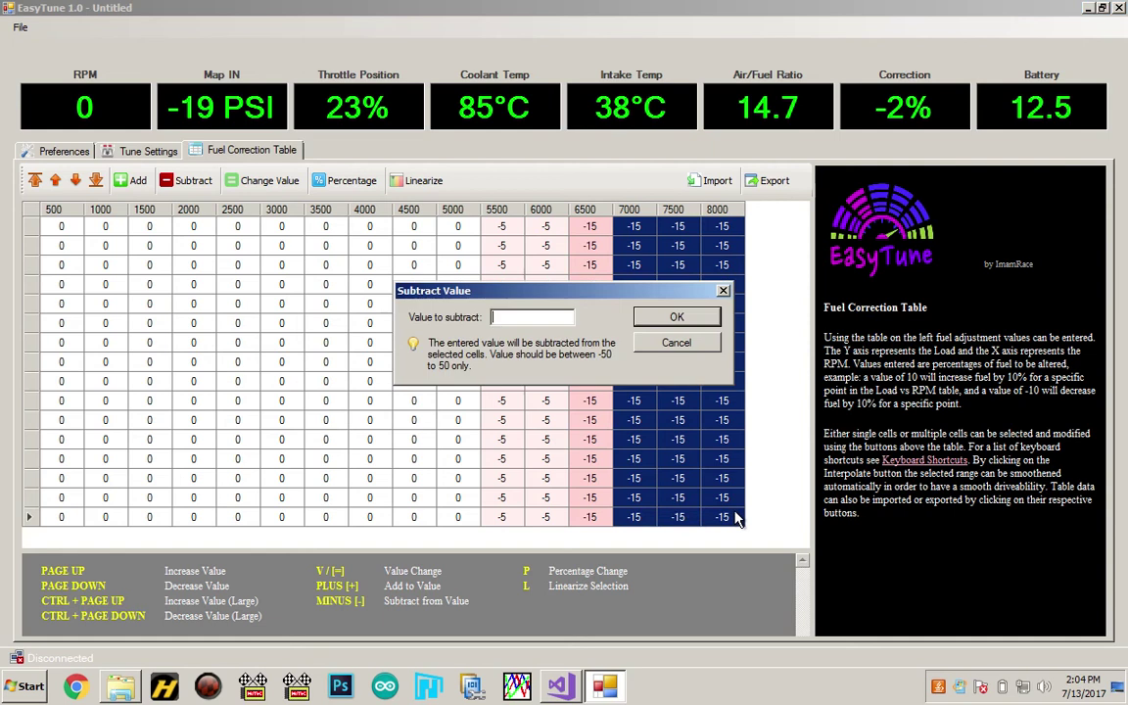
type("10")
key("Return")
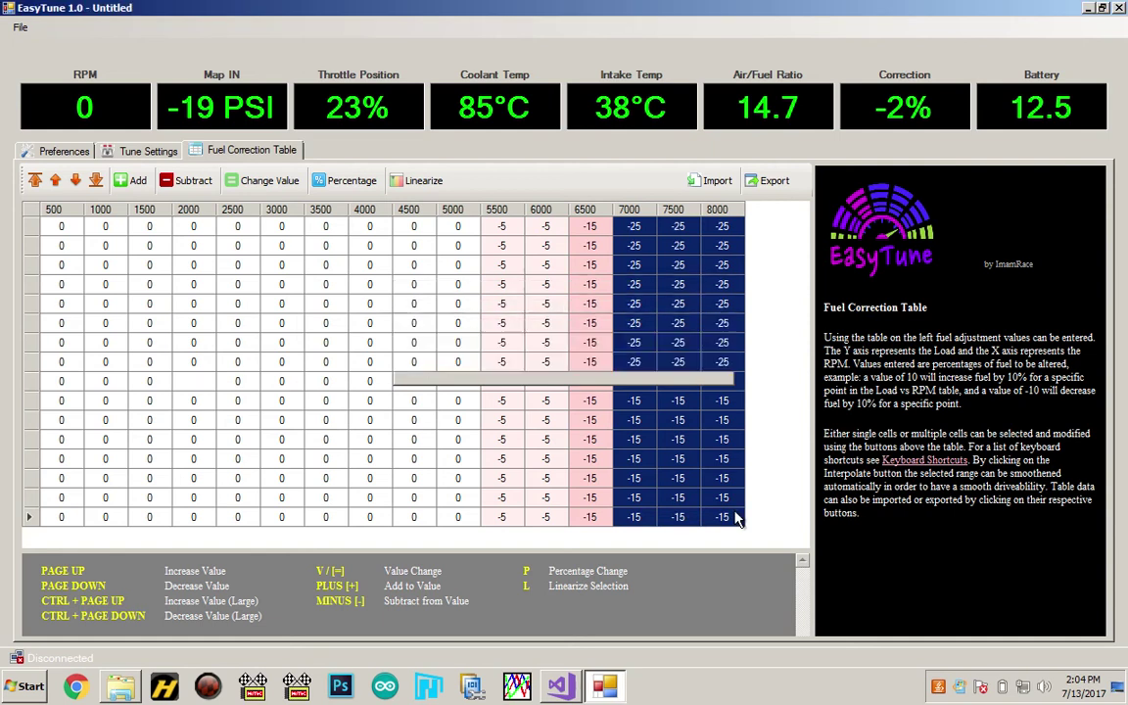
left_click(648, 443)
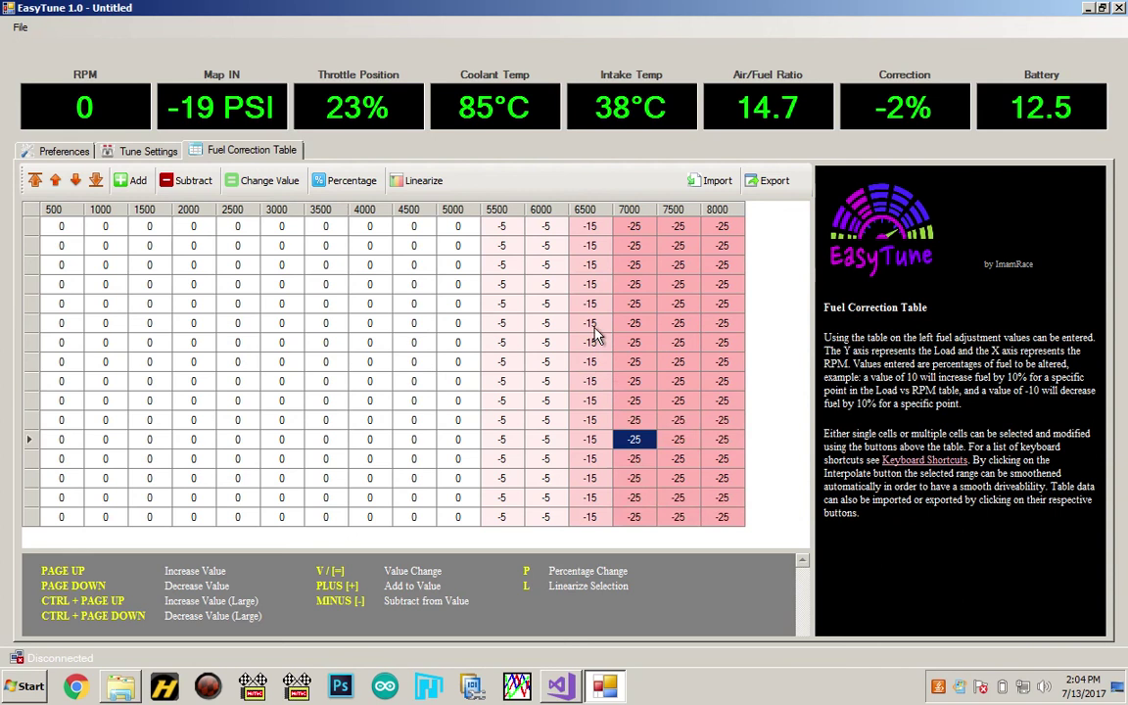
Add 10 to the first four rows across the 500–5000 RPM columns.
left_click(61, 231)
left_click_drag(62, 231, 466, 286)
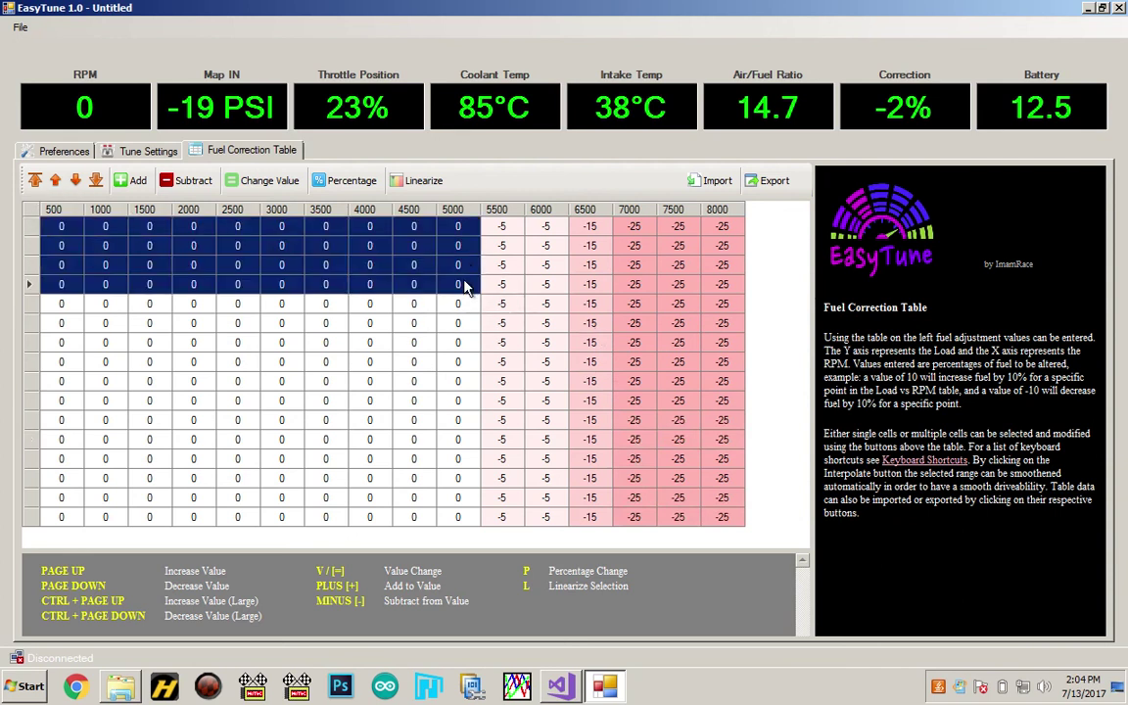
key("plus")
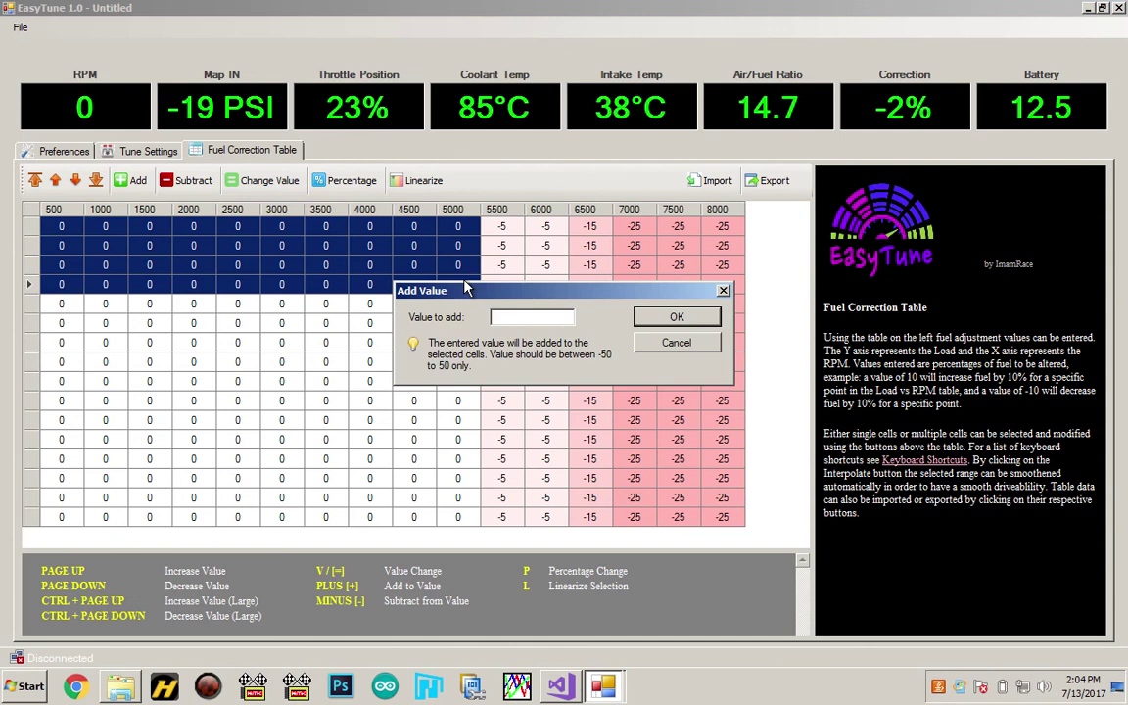
type("10")
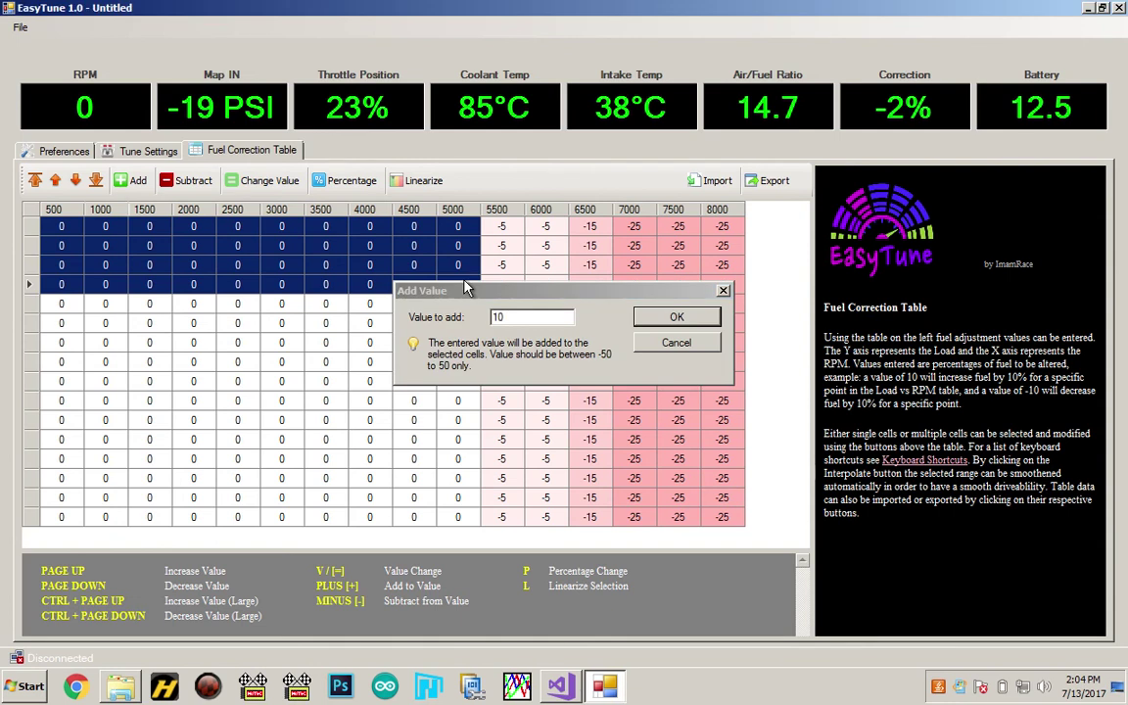
key("Return")
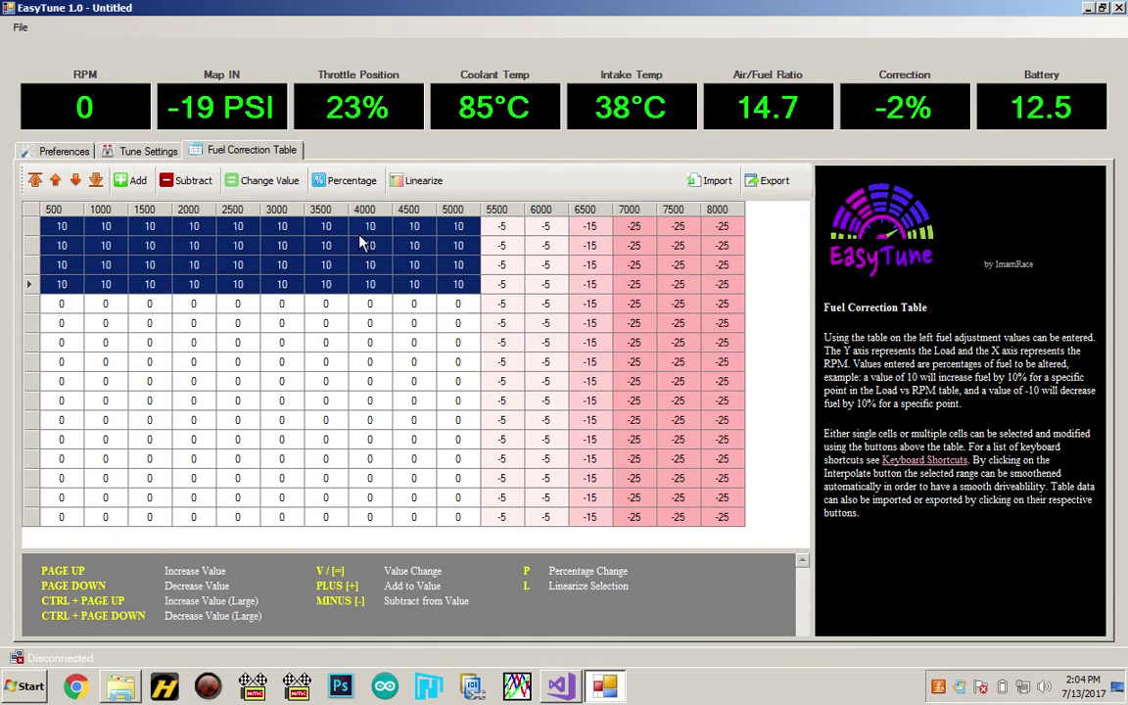
left_click(369, 342)
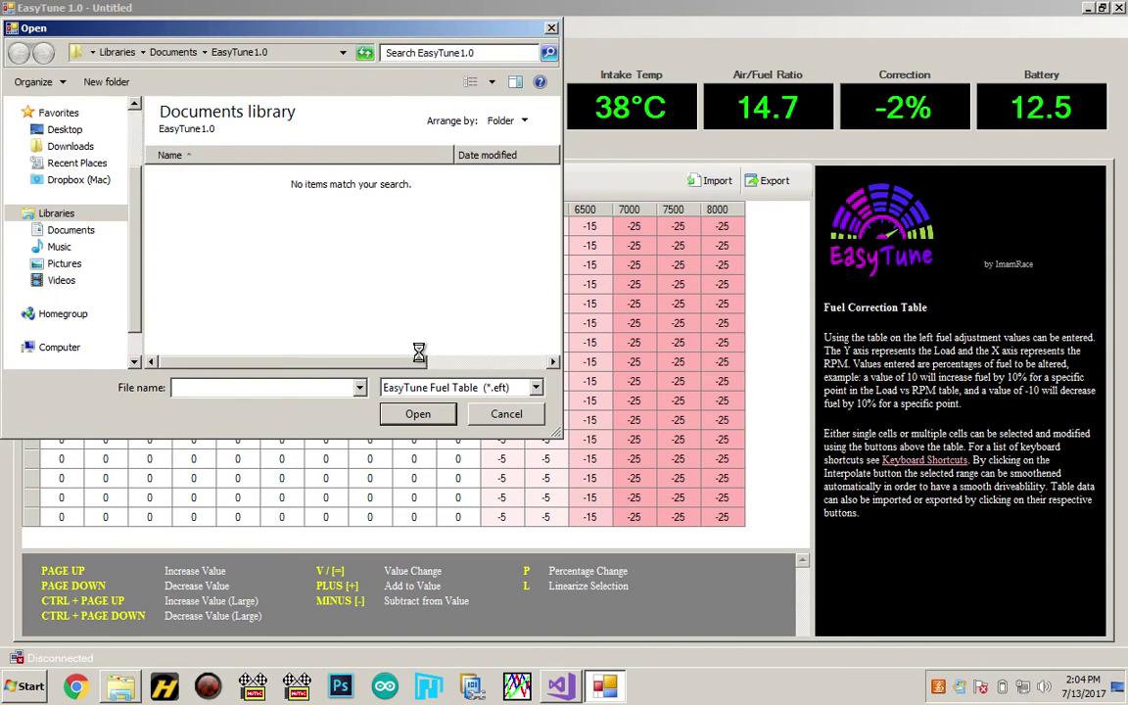
left_click(507, 415)
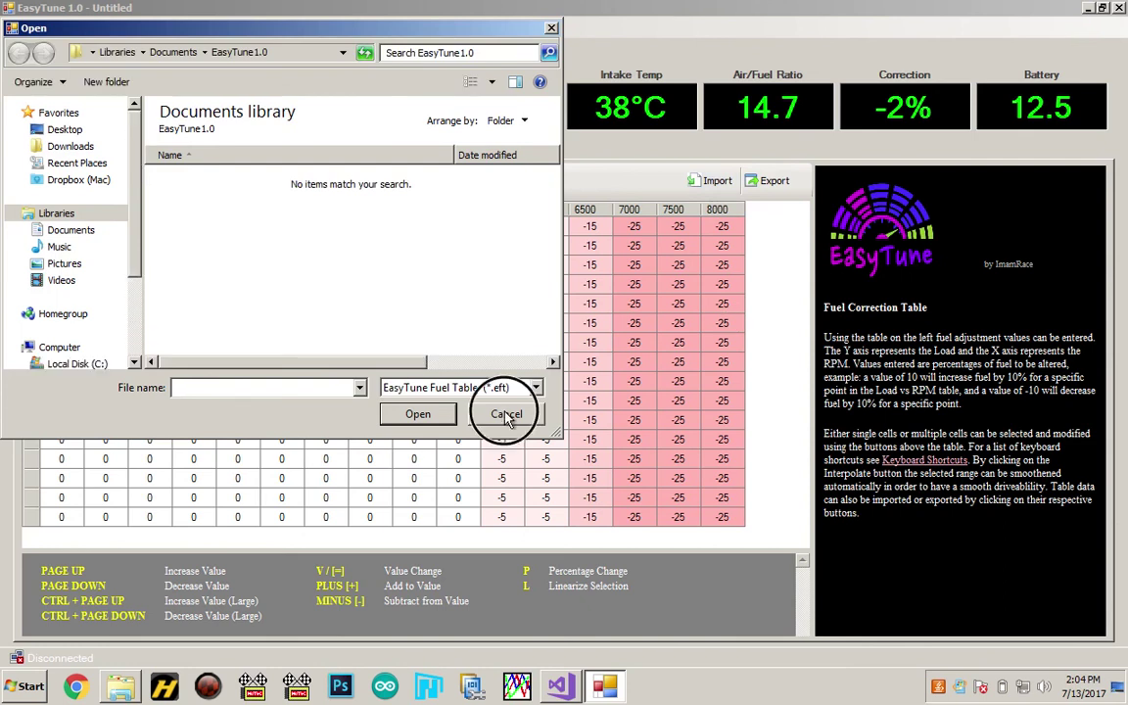
Export the fuel correction table and save it under the file name 'Test'.
left_click(773, 183)
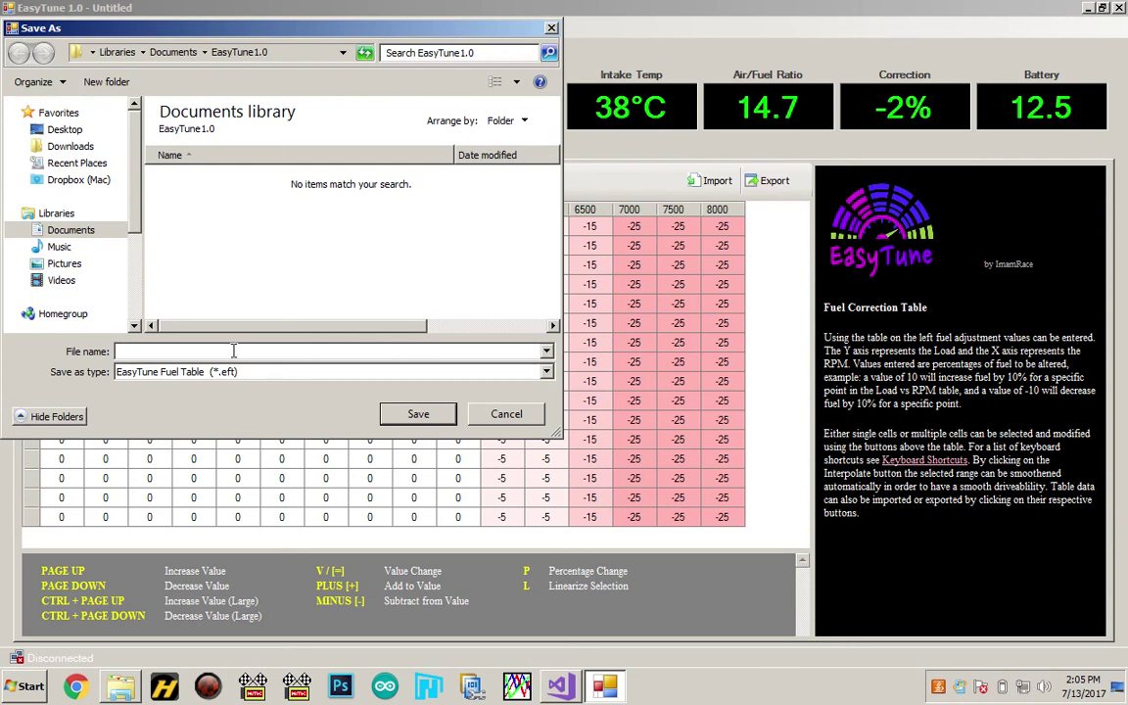
type("Test")
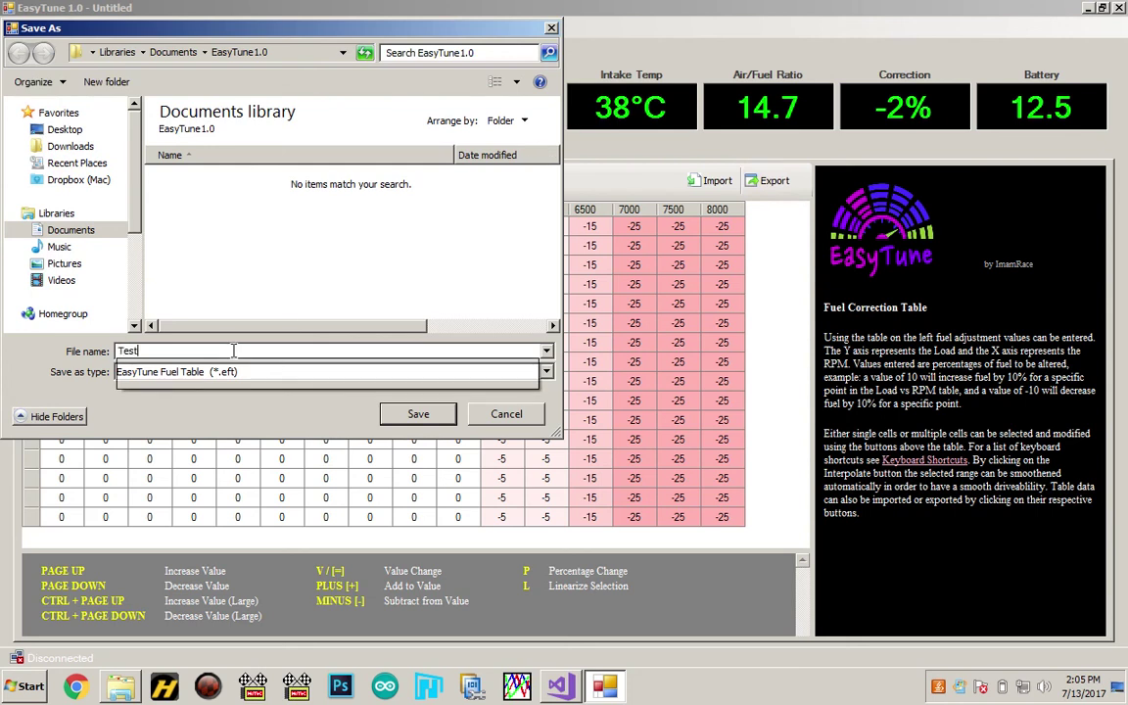
left_click(392, 352)
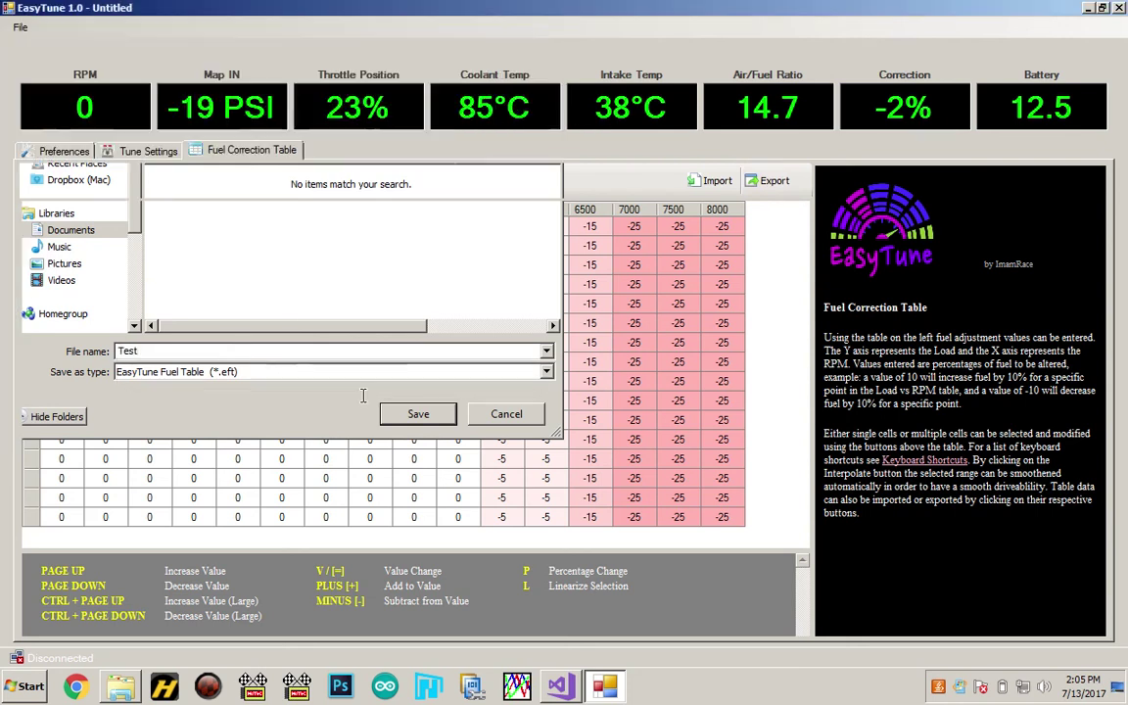
Select the whole fuel table and set every cell to 0.
left_click(722, 228)
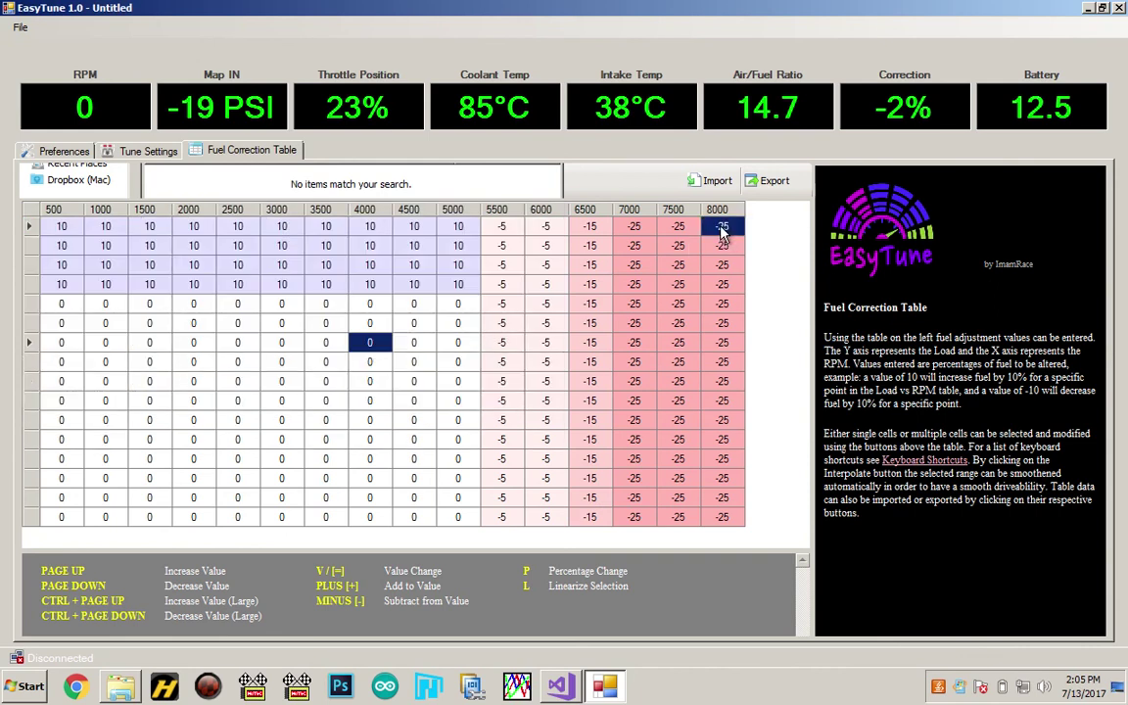
left_click(67, 519, "shift")
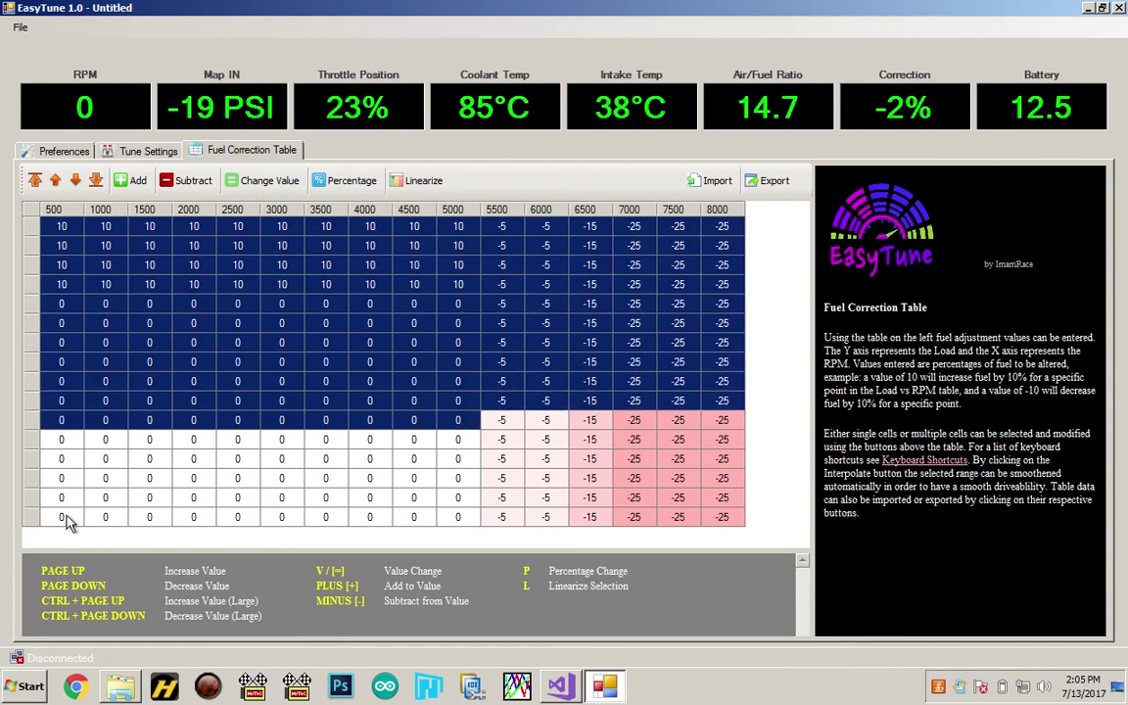
key("v")
key("Return")
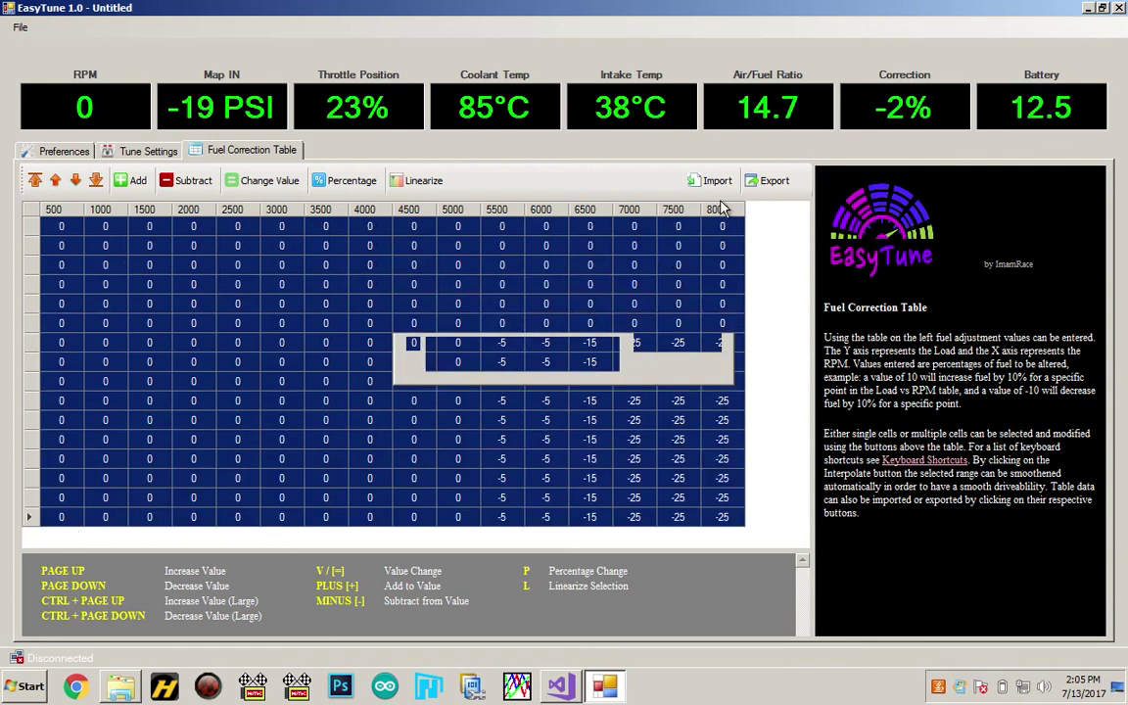
left_click(598, 303)
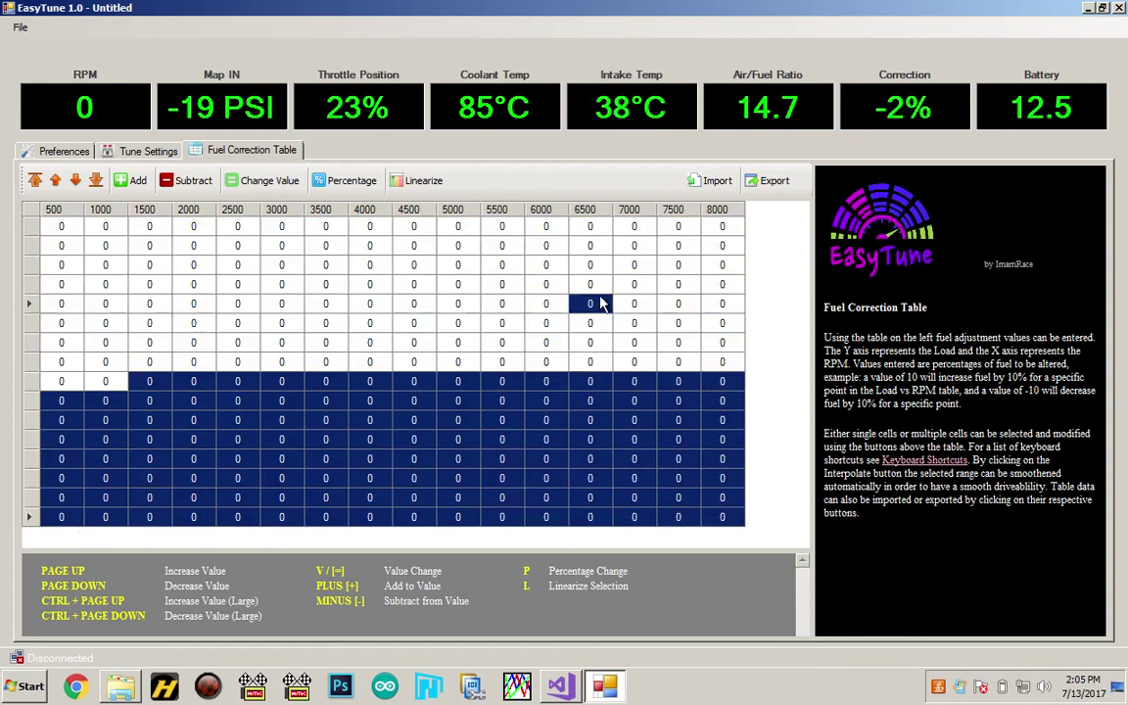
Import Test.eft to restore the saved fuel corrections.
left_click(716, 180)
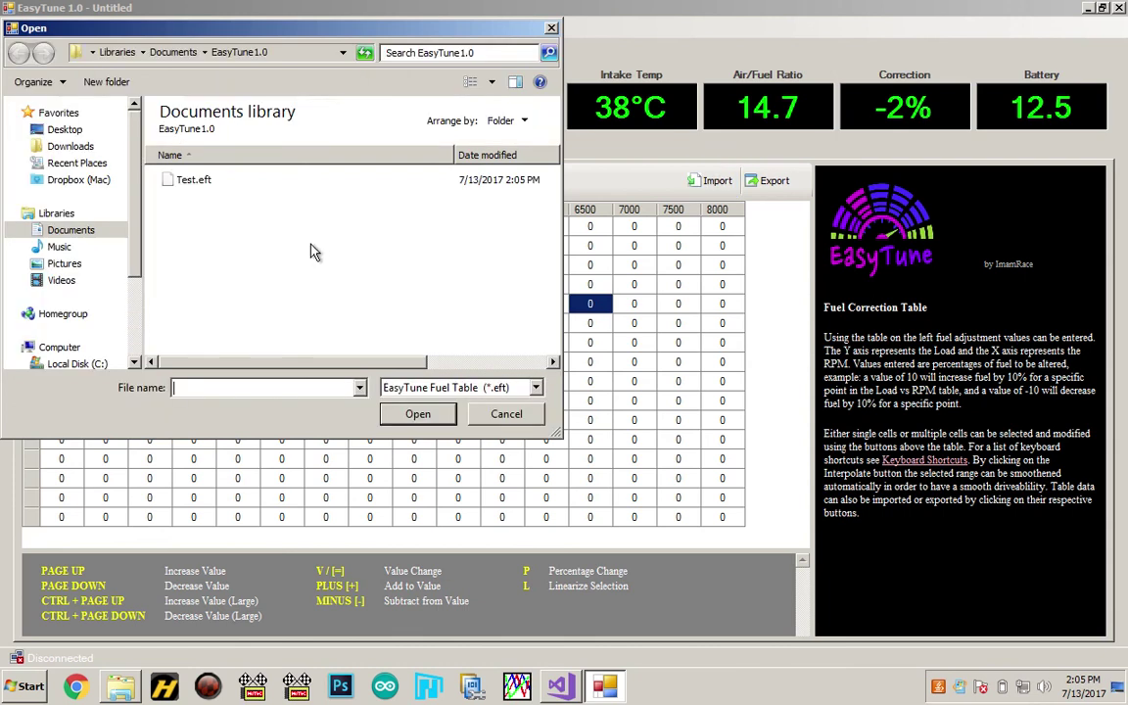
left_click(192, 180)
left_click(416, 414)
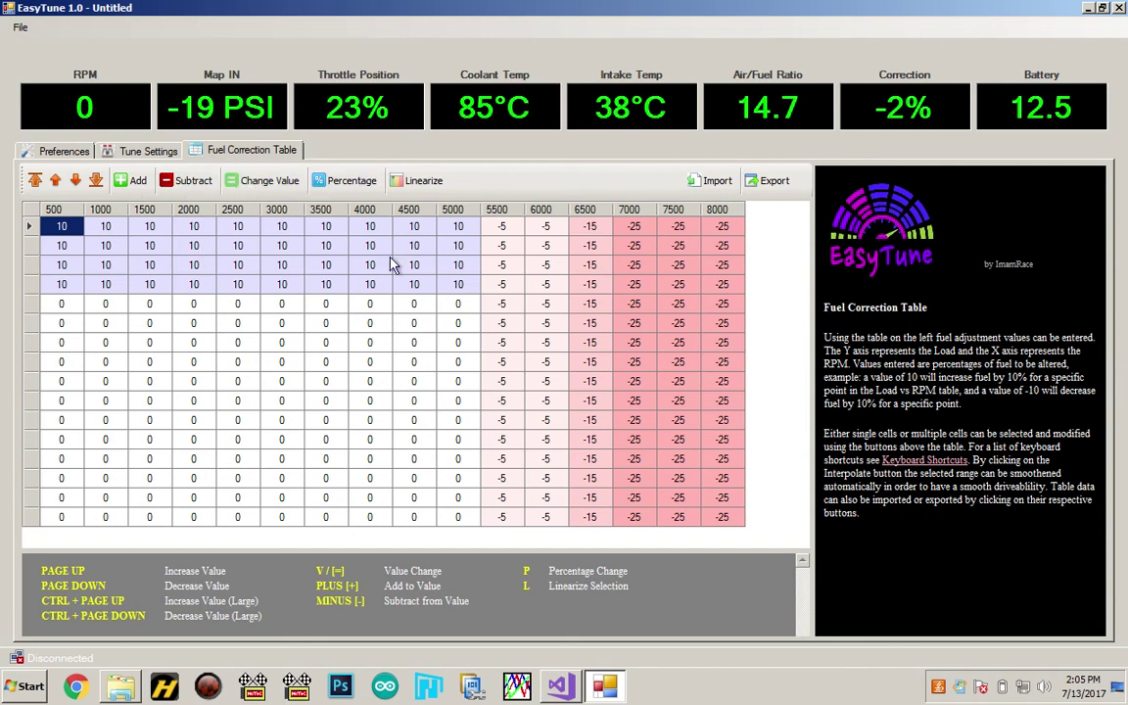
Linearize the 5000–8000 RPM cells in the top four rows.
left_click(384, 307)
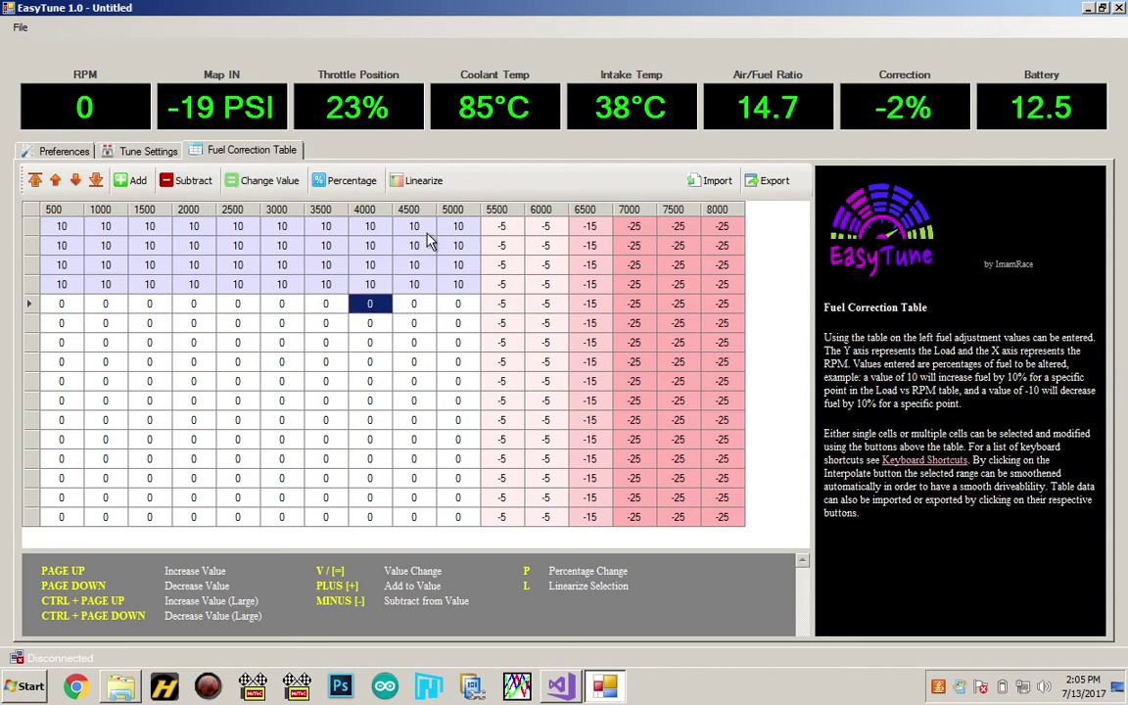
left_click(456, 228)
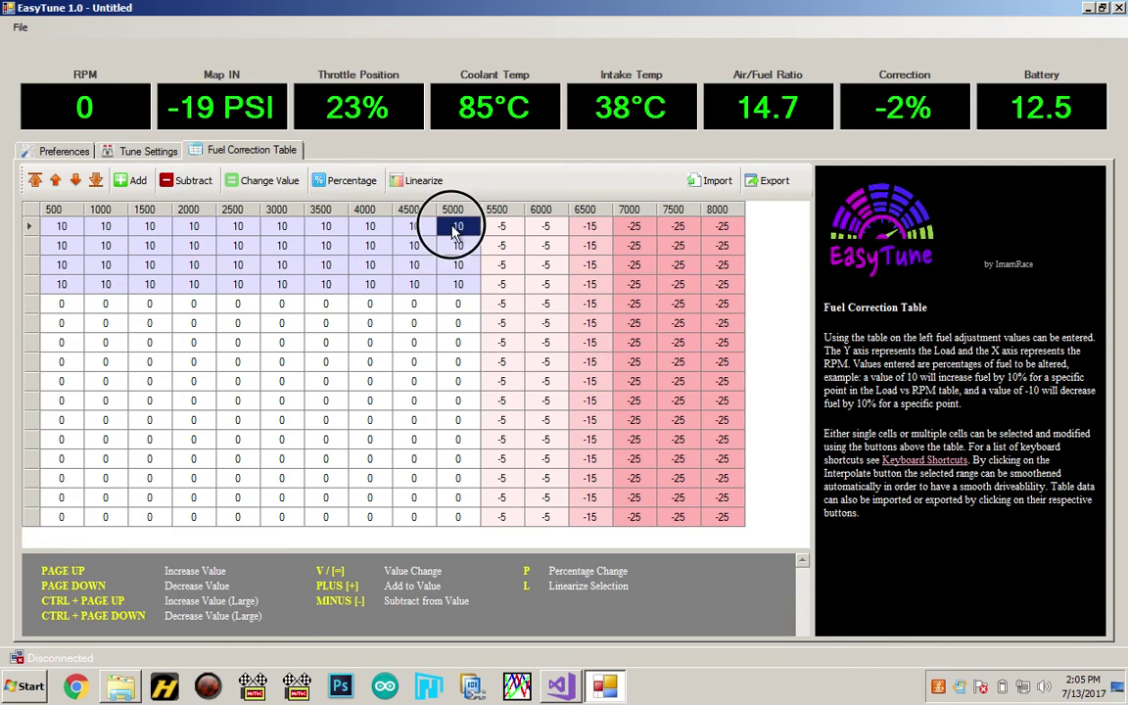
mouse_move(455, 228)
left_mouse_down()
mouse_move(722, 307)
mouse_move(722, 287)
left_mouse_up()
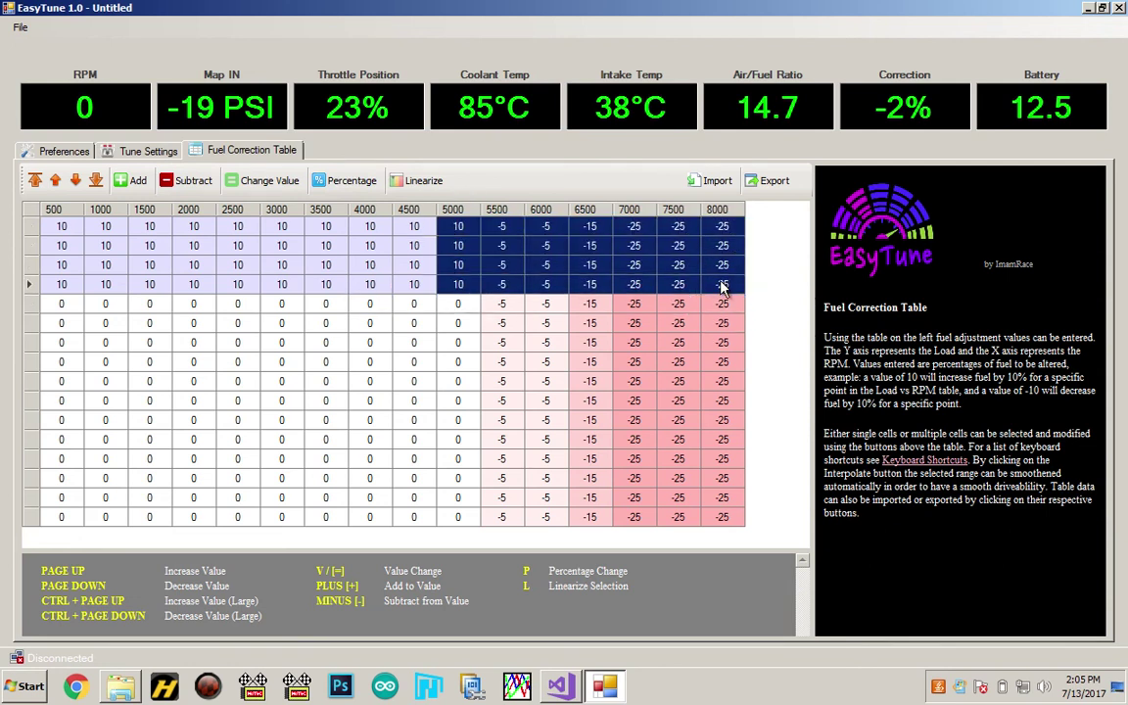
left_click(428, 179)
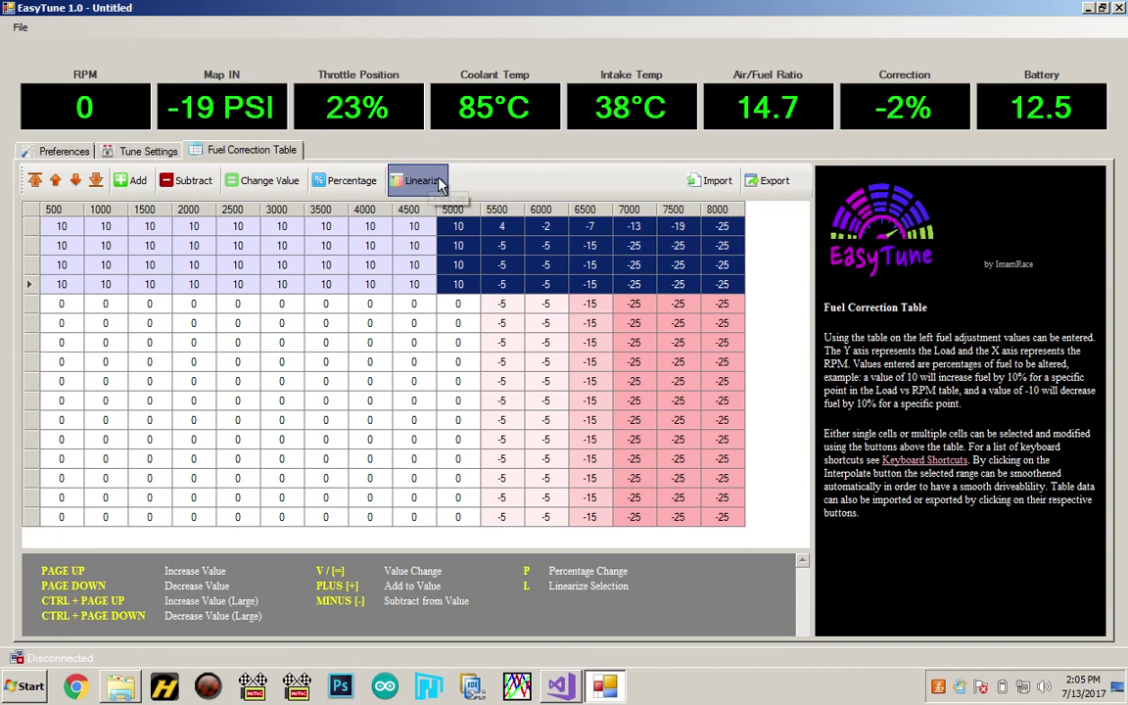
left_click(479, 382)
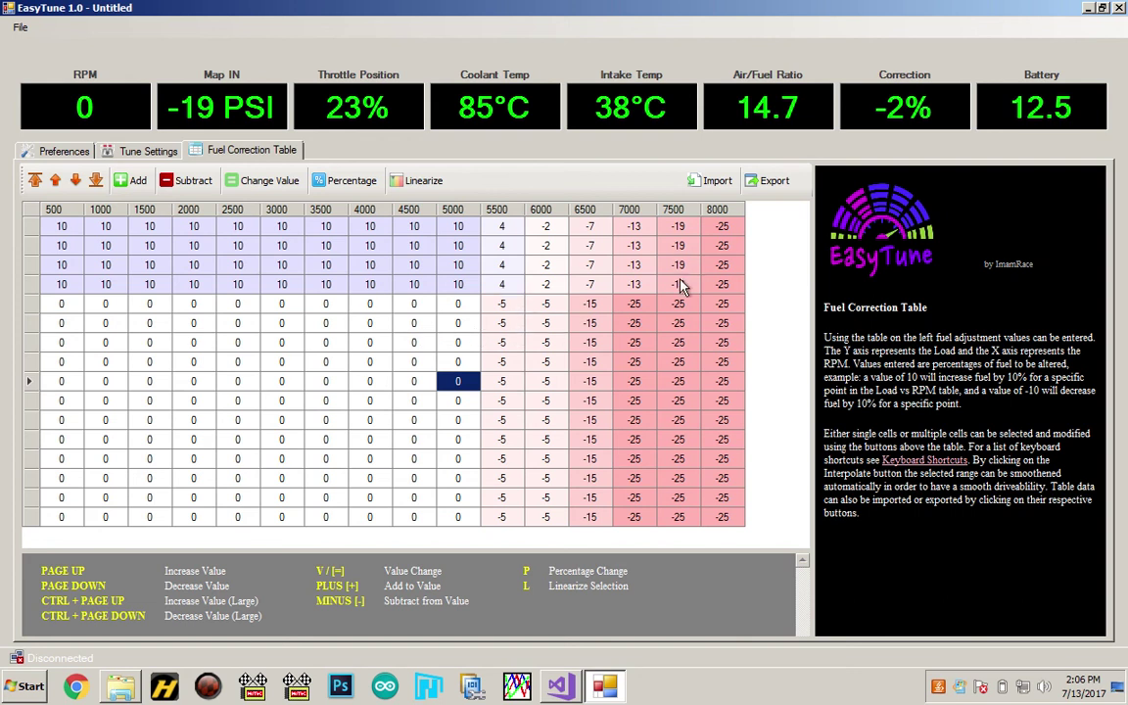
Linearize the 7000 RPM column from the -13 cell down to the bottom row.
left_click(634, 284)
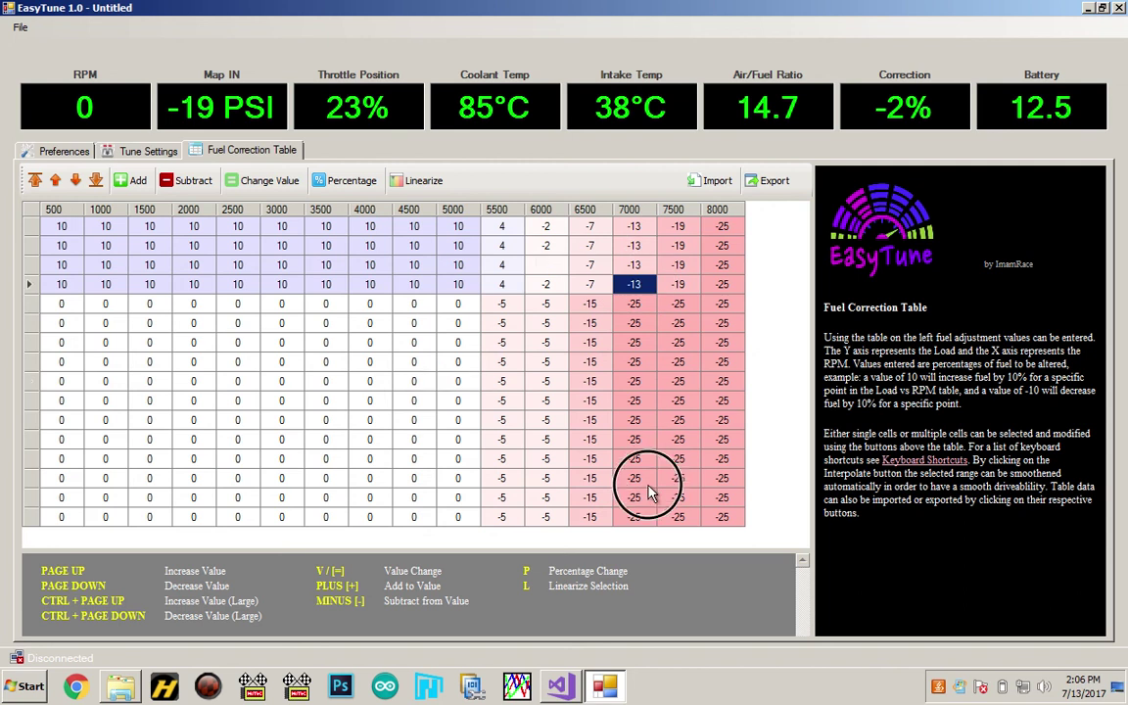
left_click_drag(649, 495, 645, 527)
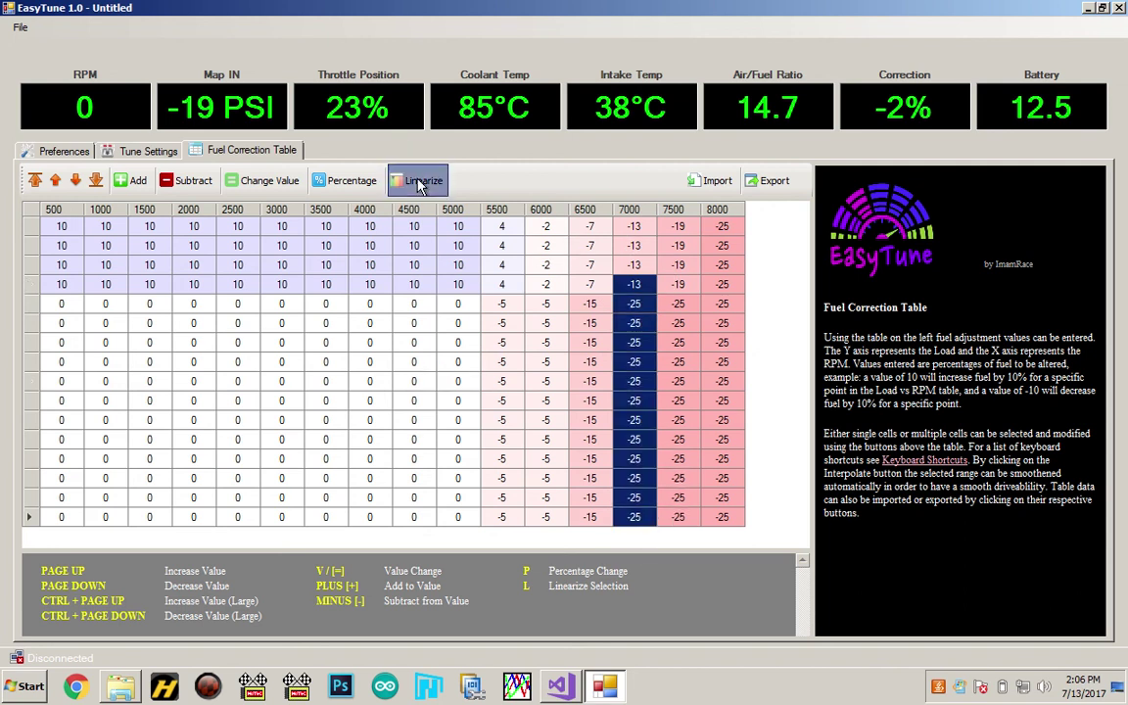
left_click(419, 186)
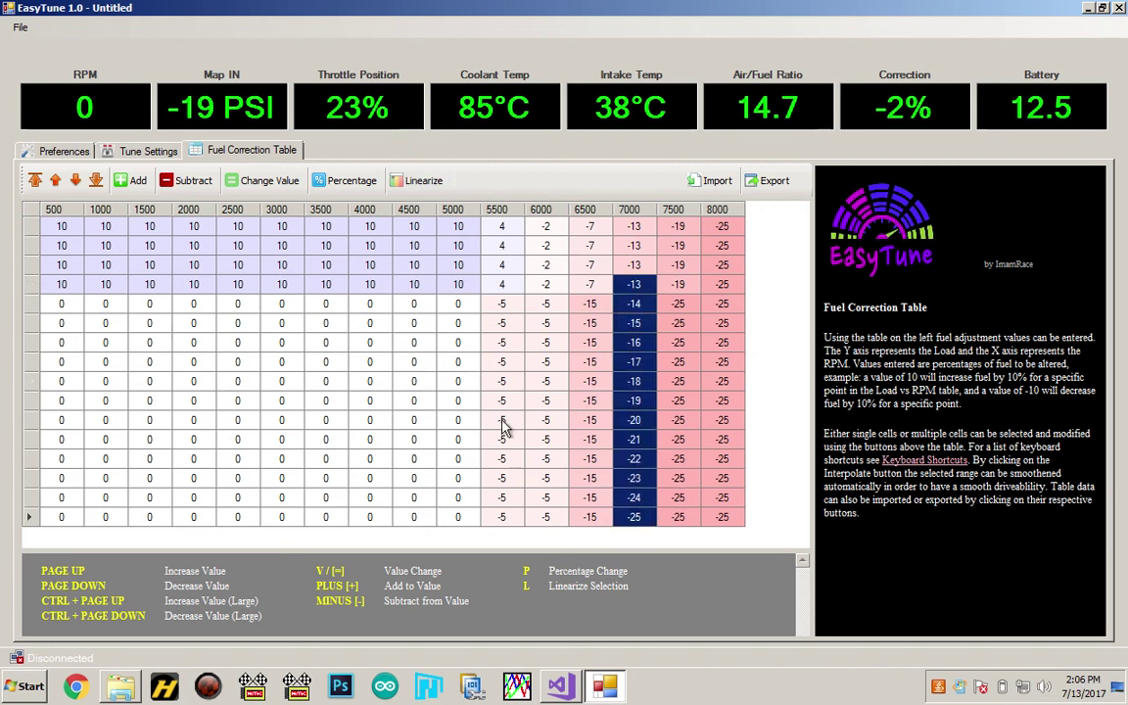
left_click(502, 423)
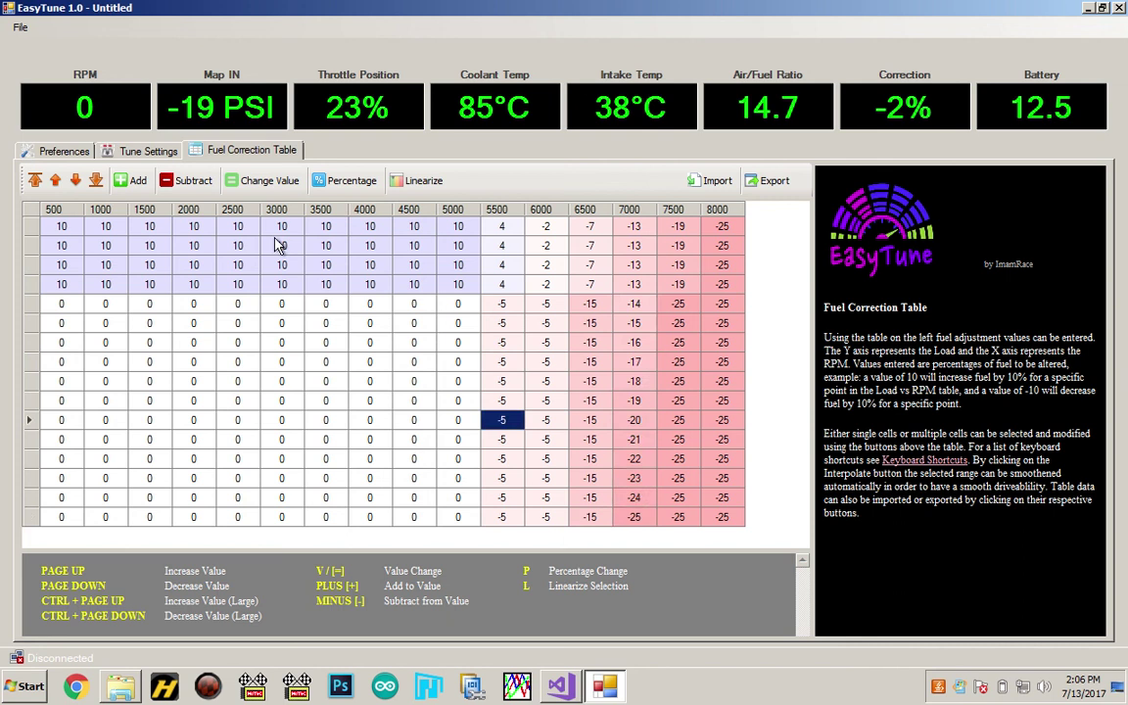
left_click(19, 28)
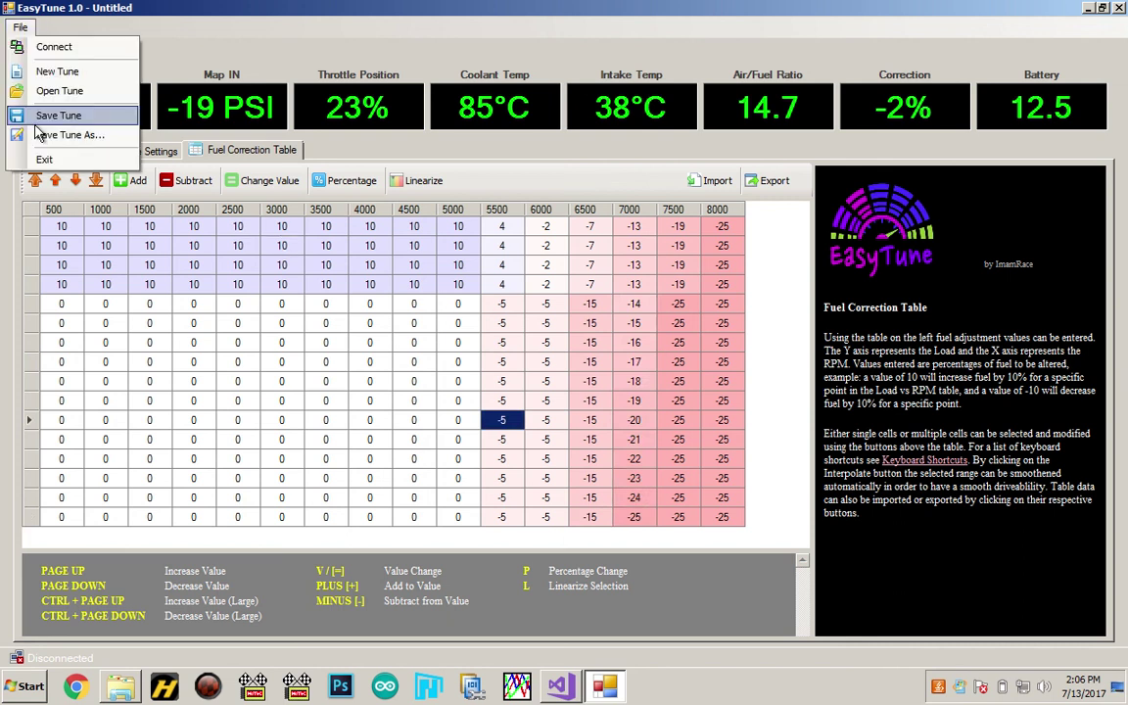
left_click(149, 322)
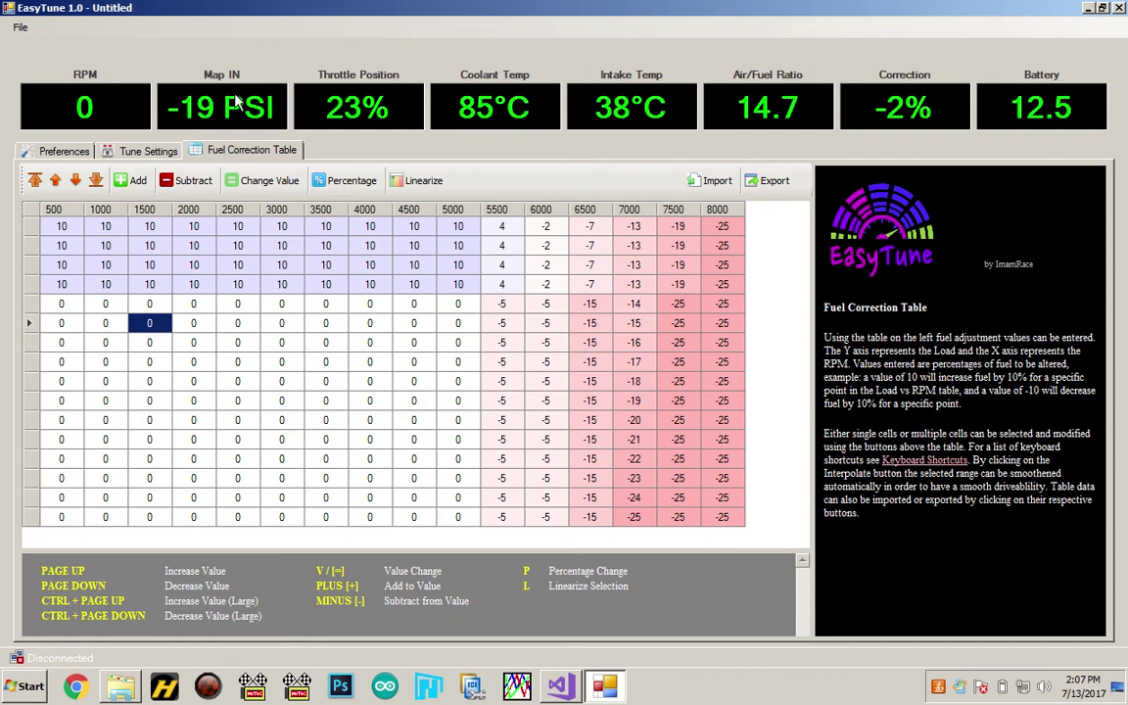
left_click(65, 246)
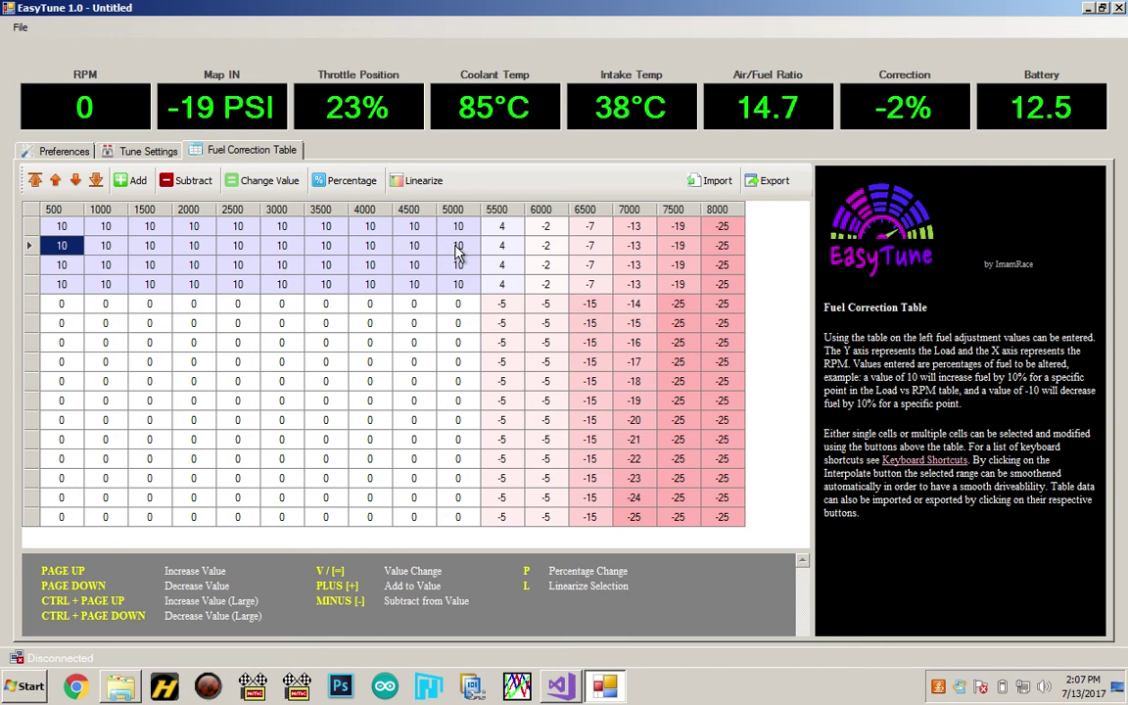
left_click(546, 323)
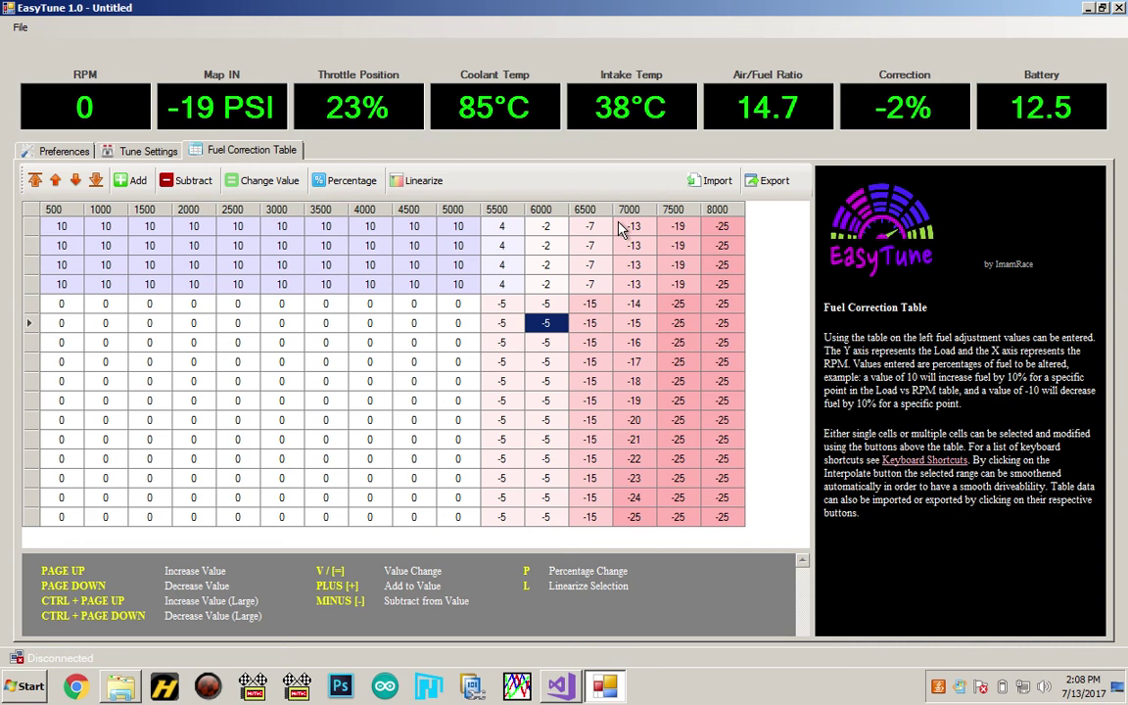
left_click(593, 266)
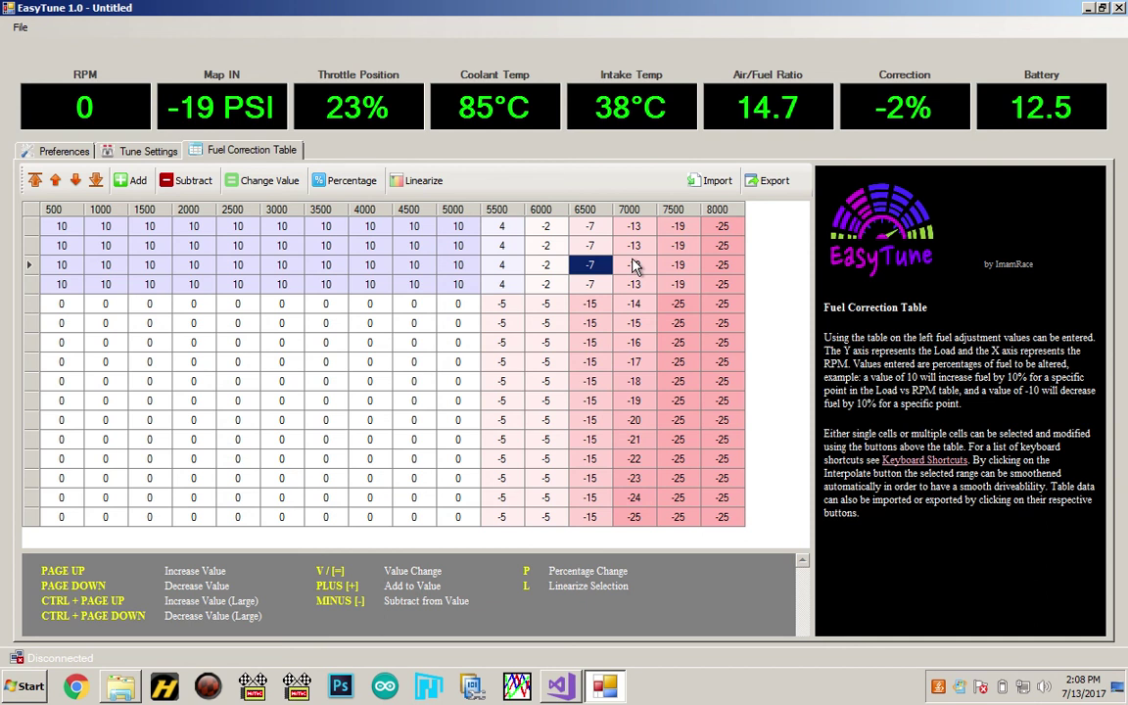
left_click(542, 323)
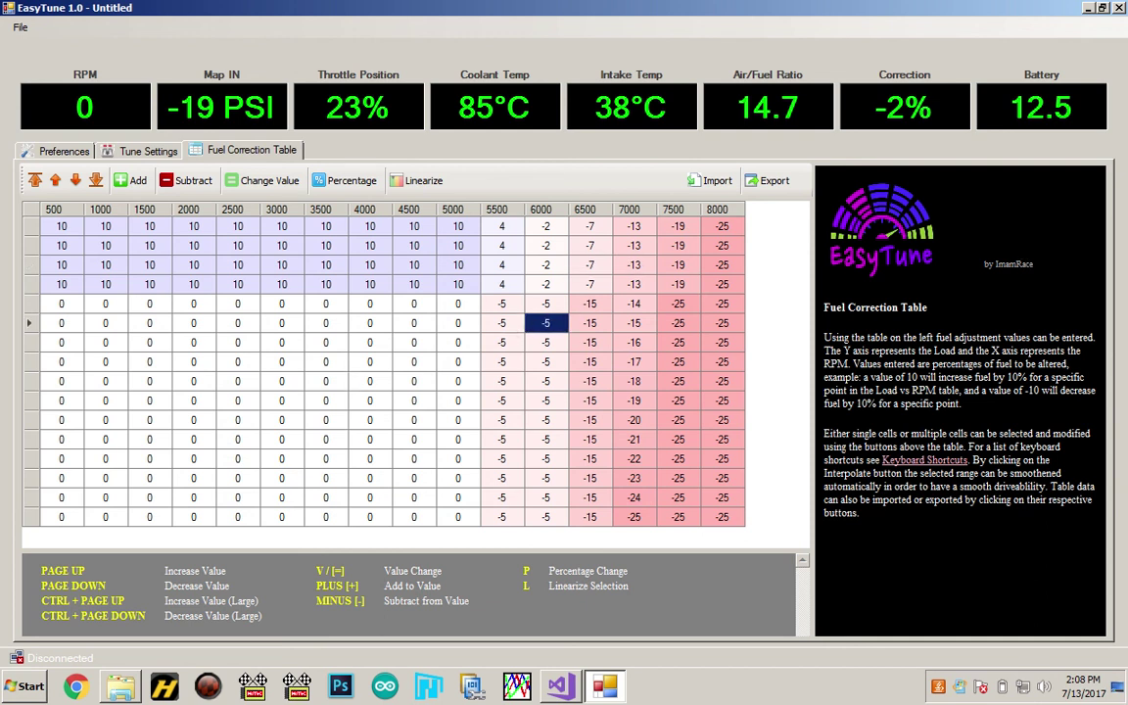
Close EasyTune with the window's X and answer the Save Tune? prompt.
left_click(1119, 9)
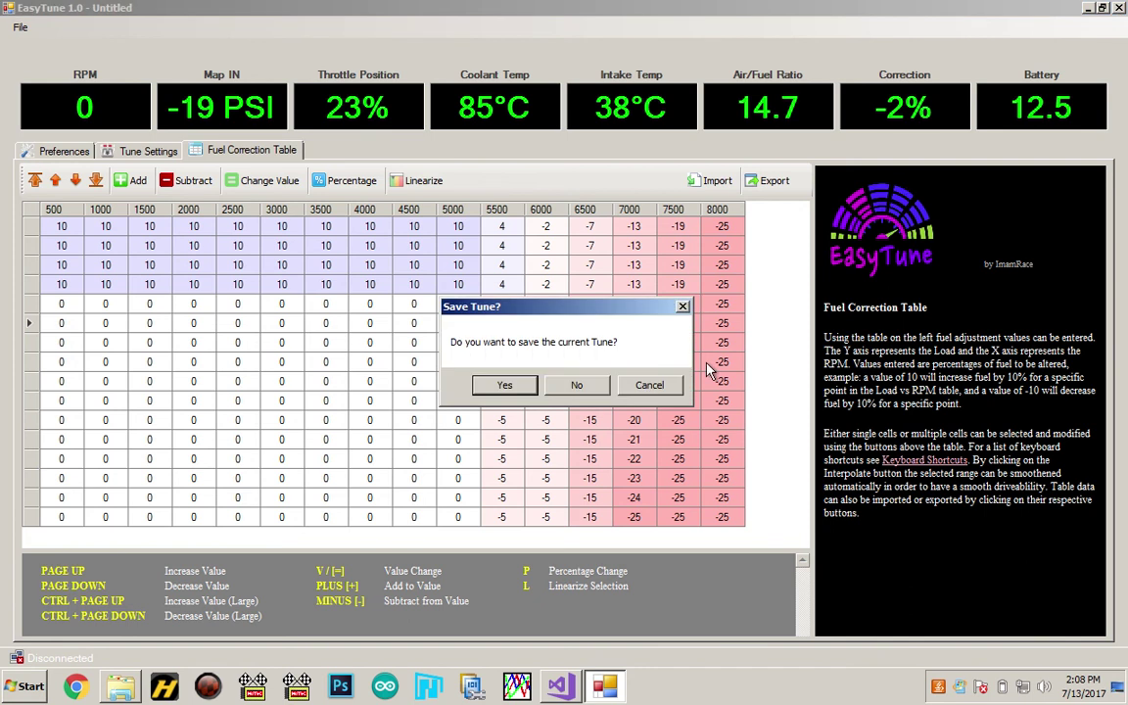
left_click(578, 385)
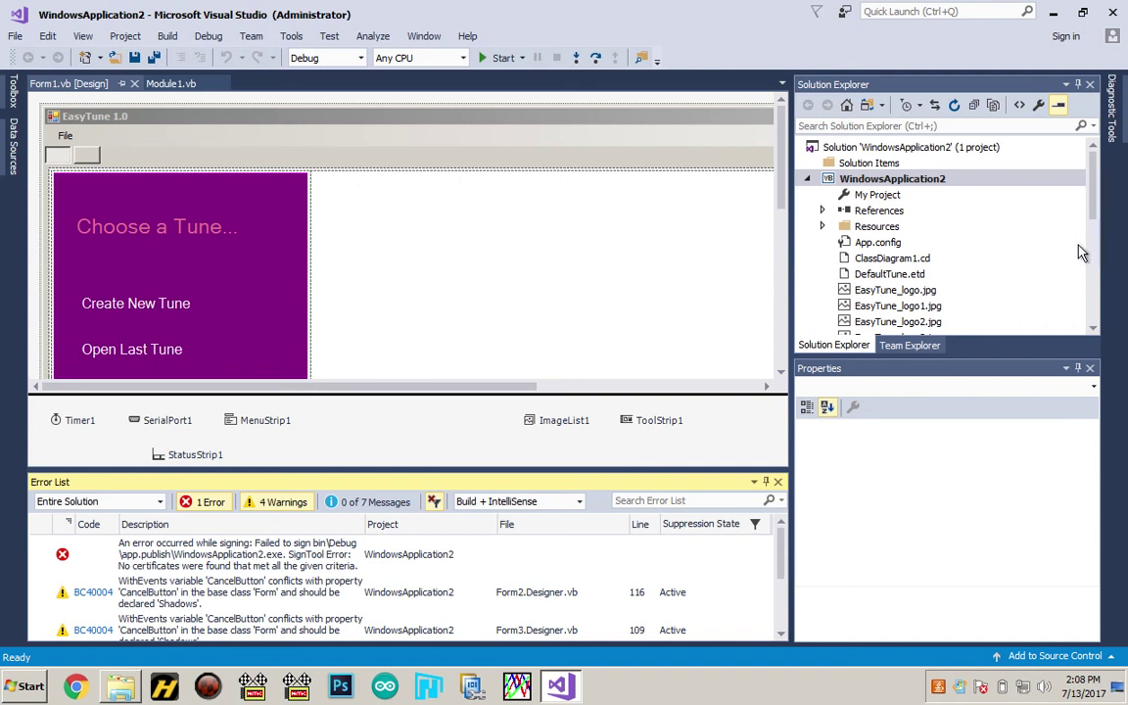
Scroll the WindowsApplication2 Solution Explorer and select EasyTuneSettingsClass.vb to display its file properties.
left_click(1094, 255)
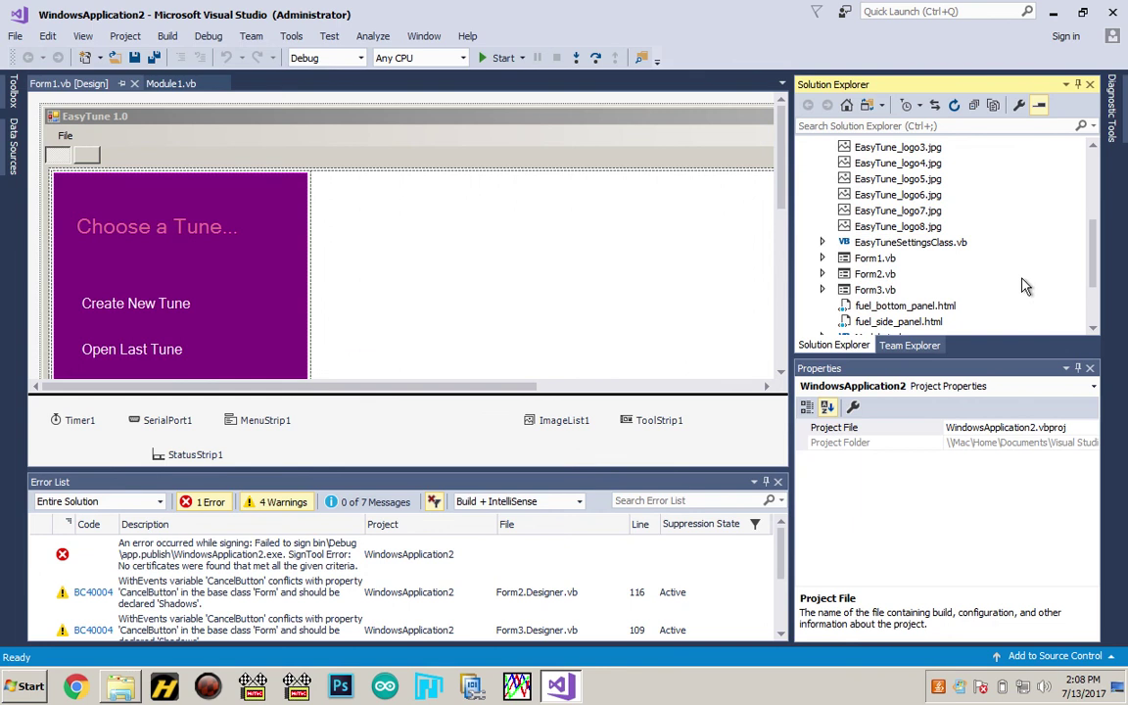
mouse_move(1094, 277)
left_mouse_down()
mouse_move(1096, 331)
mouse_move(1090, 220)
left_mouse_up()
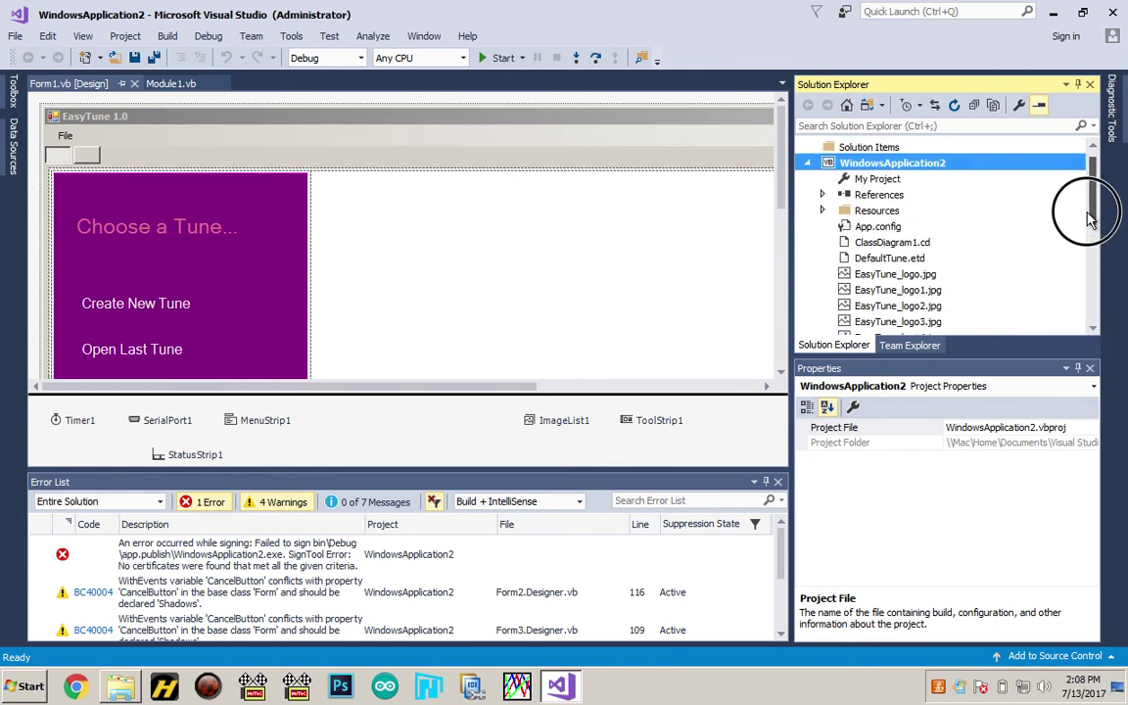
mouse_move(1090, 219)
left_mouse_down()
mouse_move(1087, 202)
mouse_move(1082, 240)
left_mouse_up()
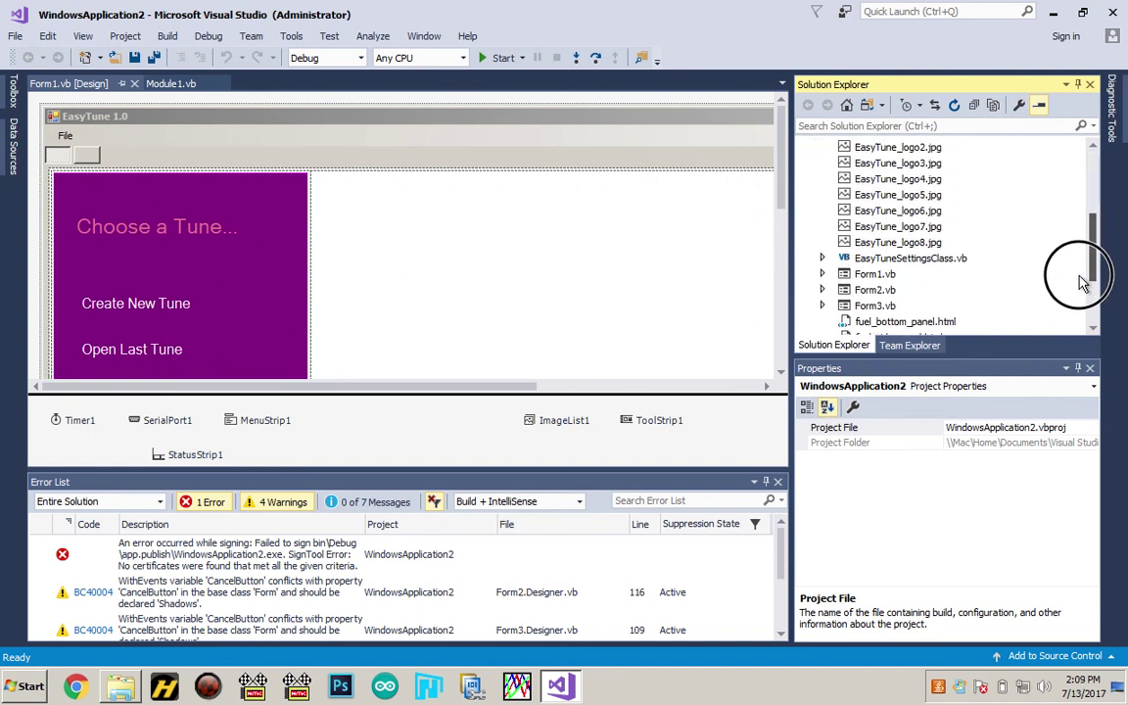
left_click_drag(1082, 240, 1084, 284)
left_click(950, 214)
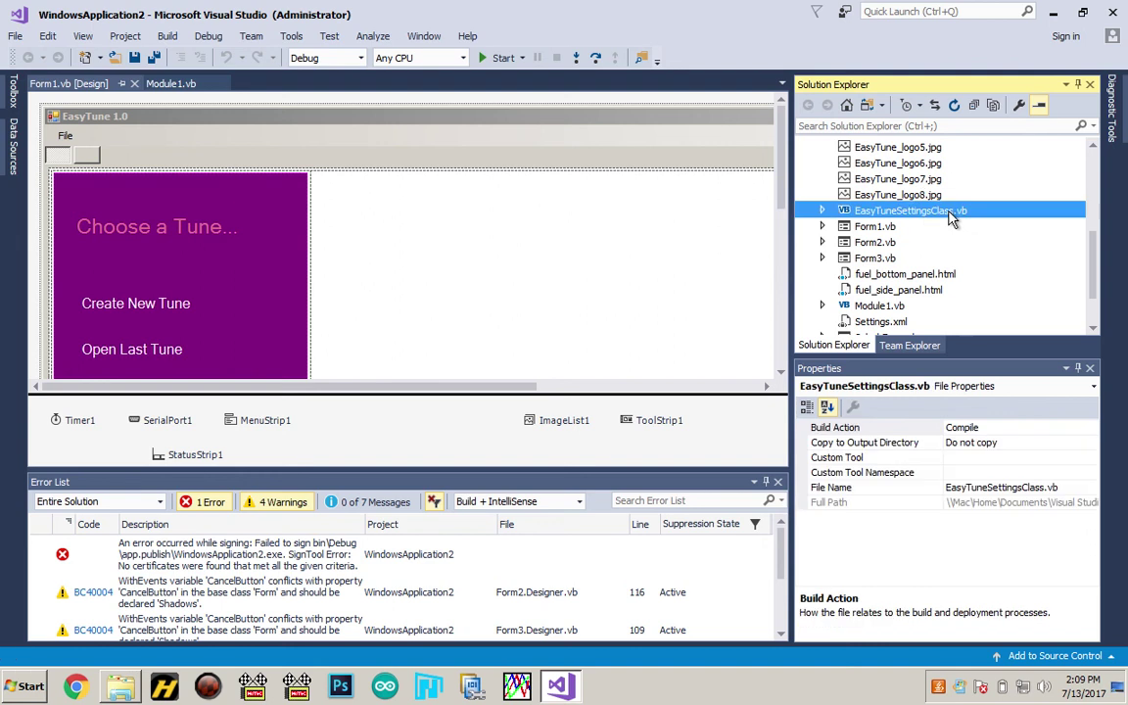